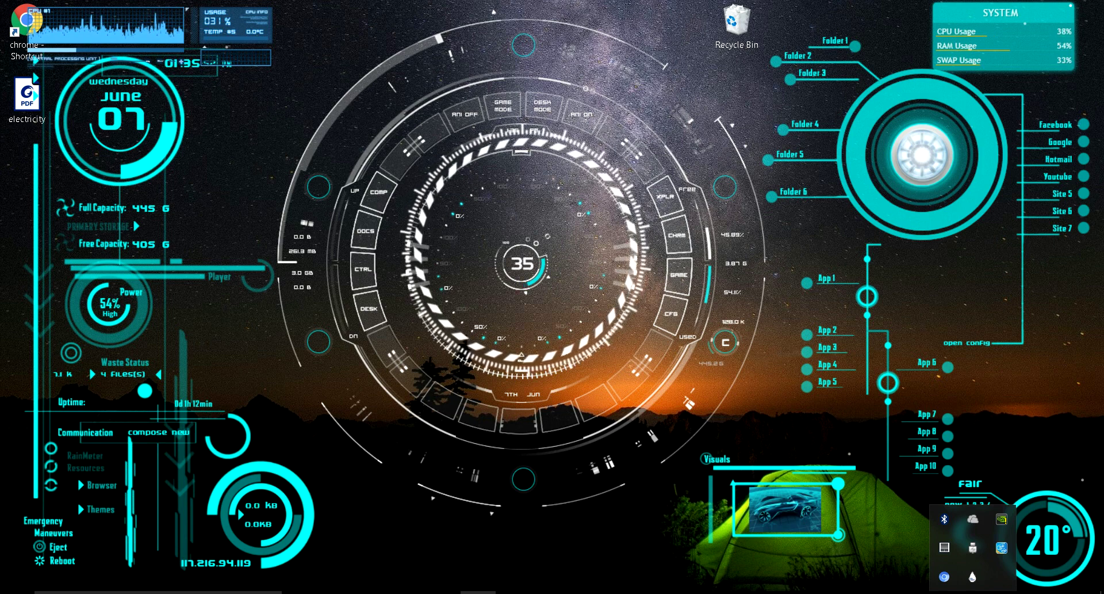
On the HandBrake downloads page, highlight the heading and the Mac OS, Windows and Ubuntu entries.
{"action": "key", "text": "alt+Tab"}
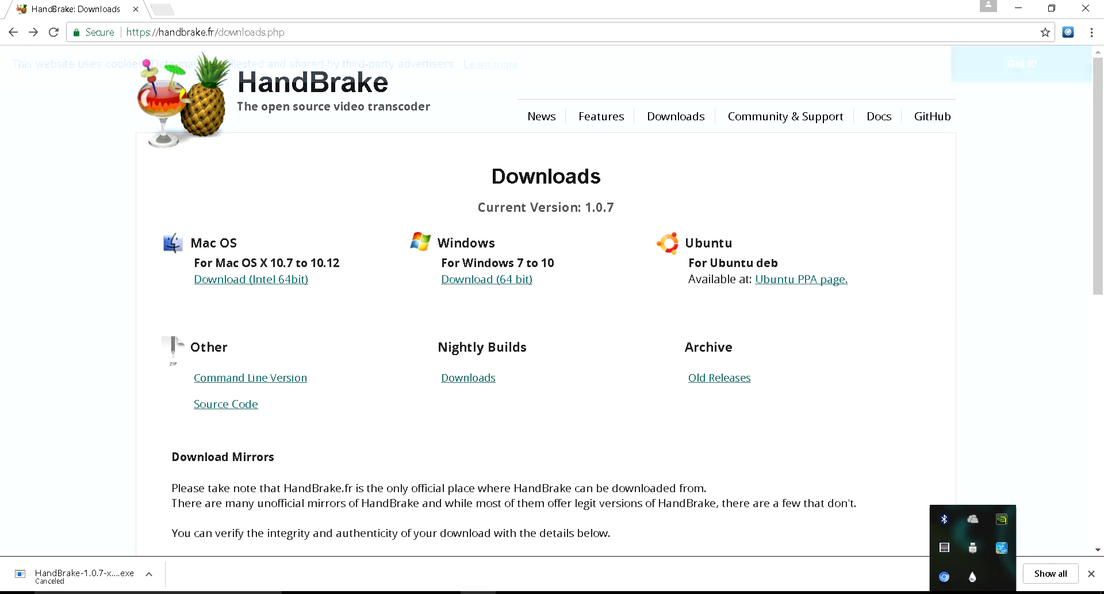
{"action": "left_click_drag", "start_coordinate": [391, 81], "coordinate": [184, 97]}
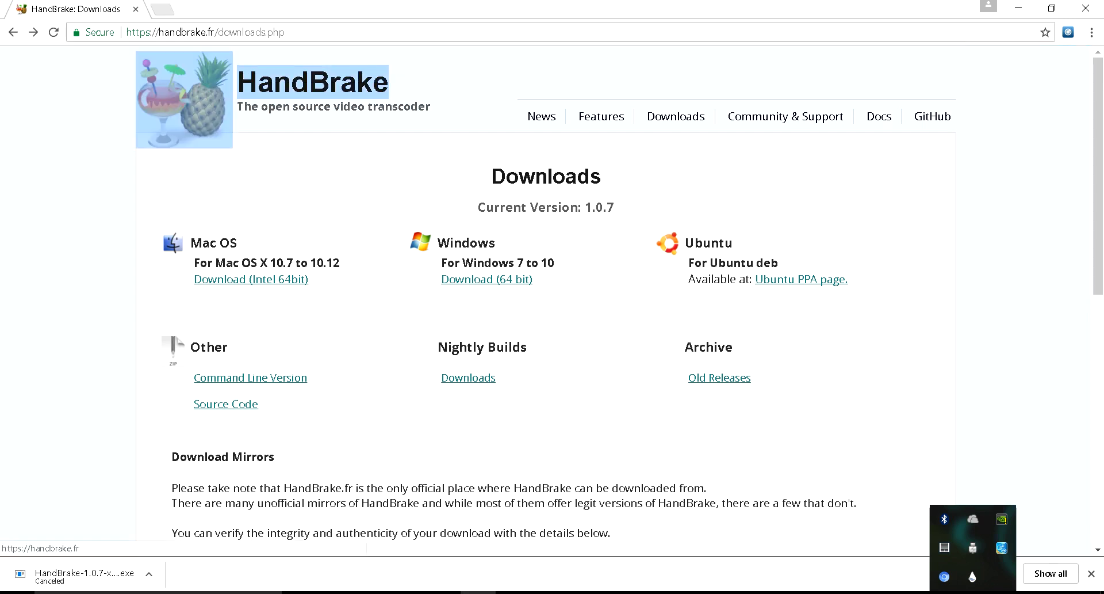
{"action": "left_click", "coordinate": [184, 98]}
{"action": "left_click_drag", "start_coordinate": [391, 80], "coordinate": [184, 98]}
{"action": "left_click", "coordinate": [184, 98]}
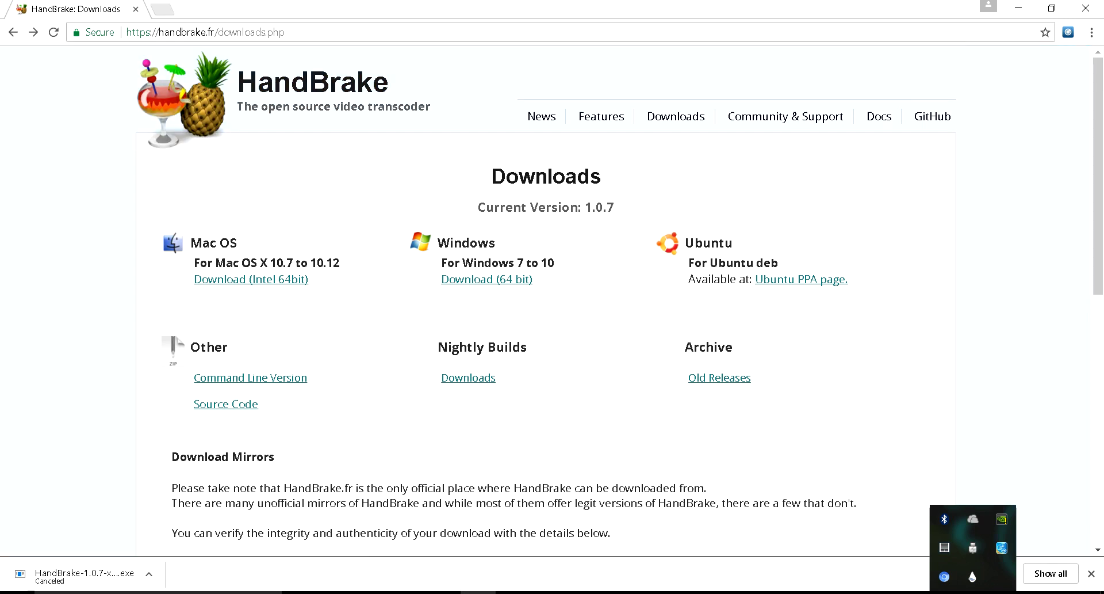
{"action": "left_click_drag", "start_coordinate": [430, 109], "coordinate": [172, 97]}
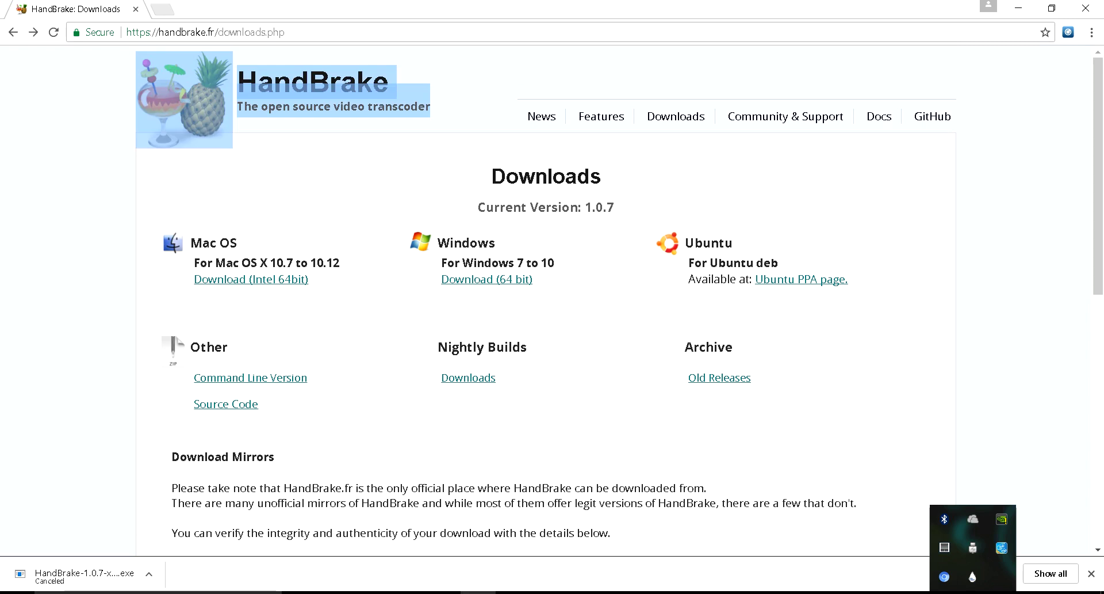
{"action": "left_click", "coordinate": [172, 98]}
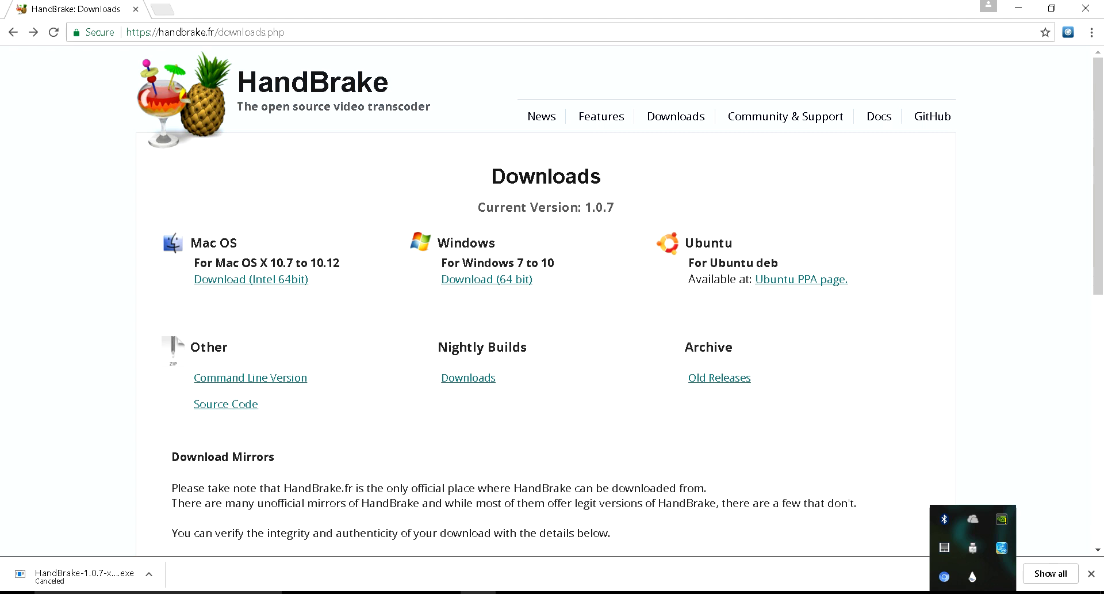
{"action": "left_click_drag", "start_coordinate": [849, 285], "coordinate": [213, 262]}
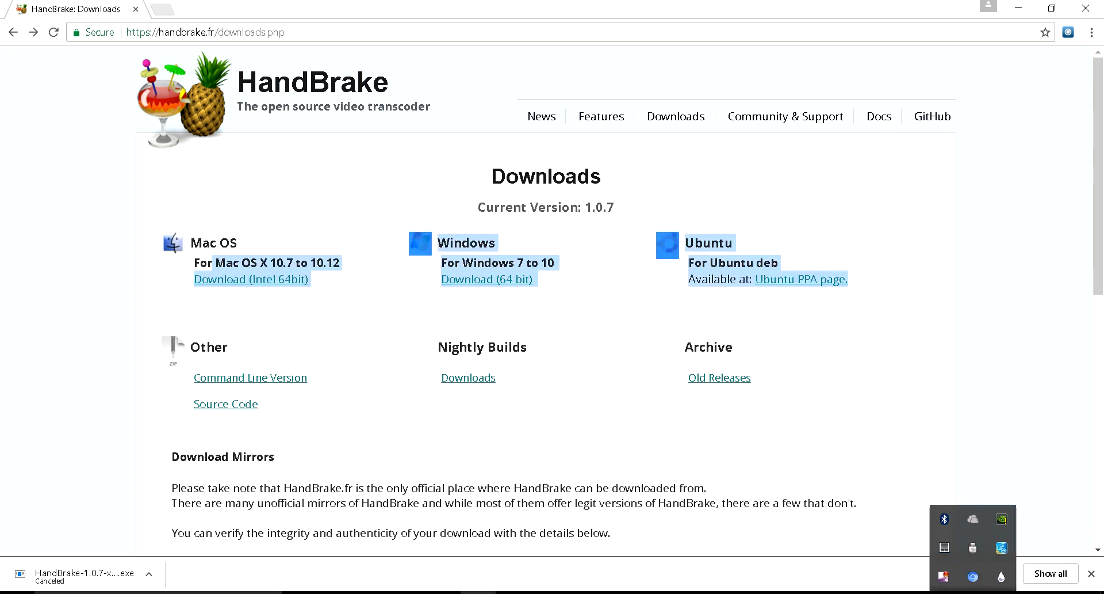
{"action": "left_click", "coordinate": [212, 262]}
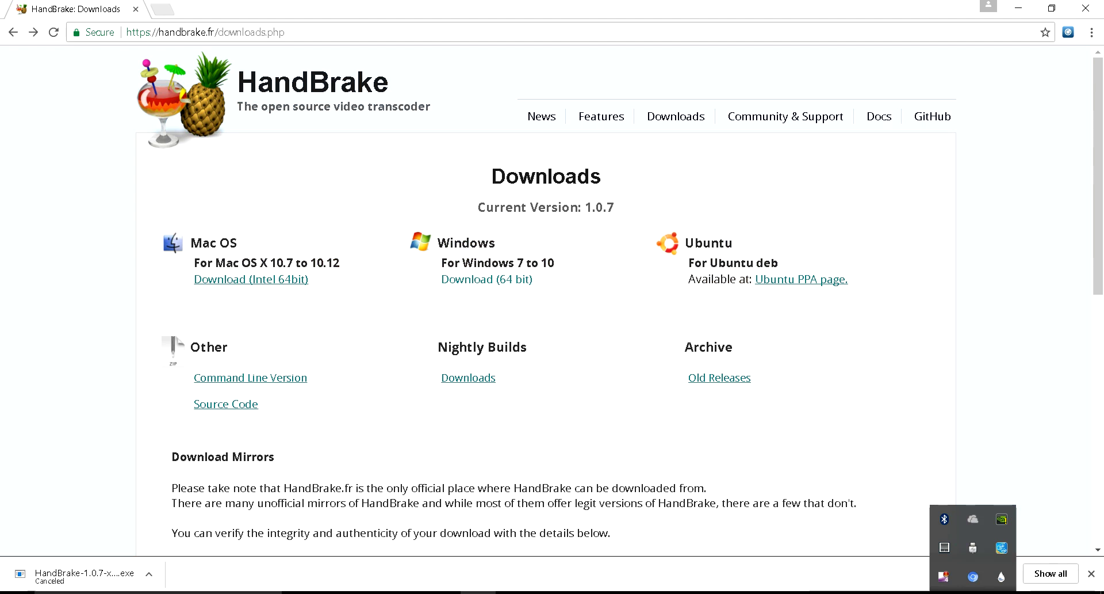
Start the 64-bit Windows installer download, cancel it, and minimize Chrome.
{"action": "left_click", "coordinate": [487, 279]}
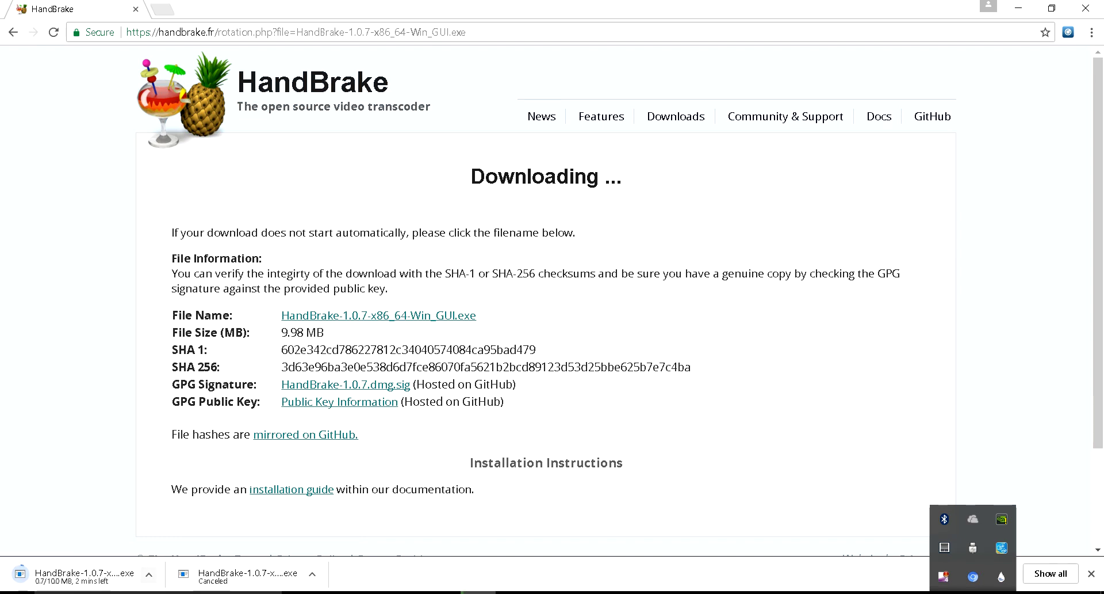
{"action": "left_click", "coordinate": [148, 573]}
{"action": "left_click", "coordinate": [175, 550]}
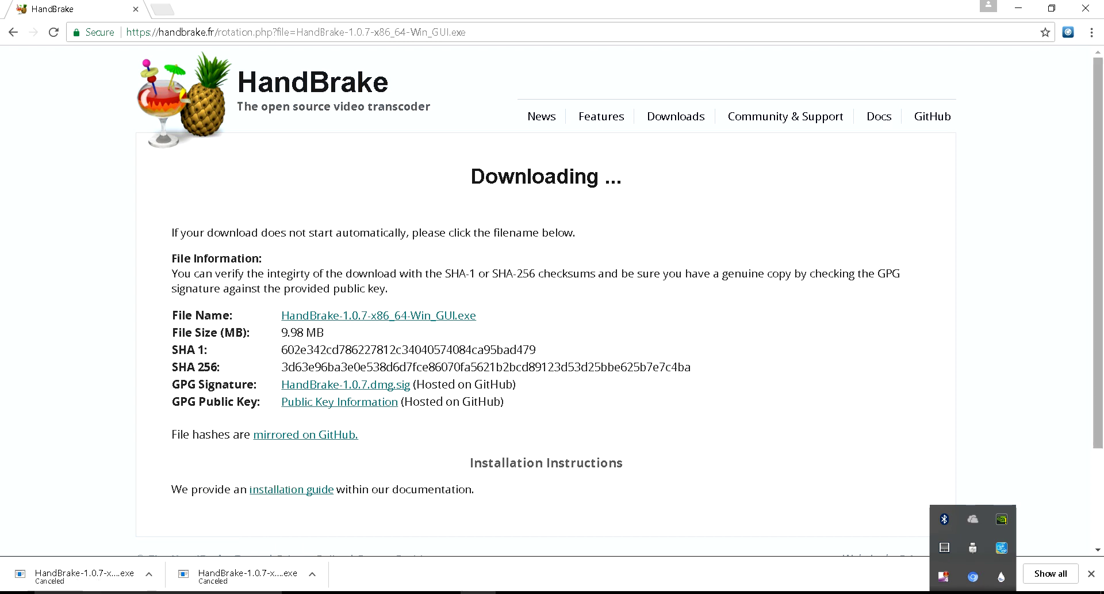
{"action": "left_click", "coordinate": [1018, 8]}
Open File Explorer to Downloads and select the HandBrake-1.0.7 installer.
{"action": "key", "text": "super"}
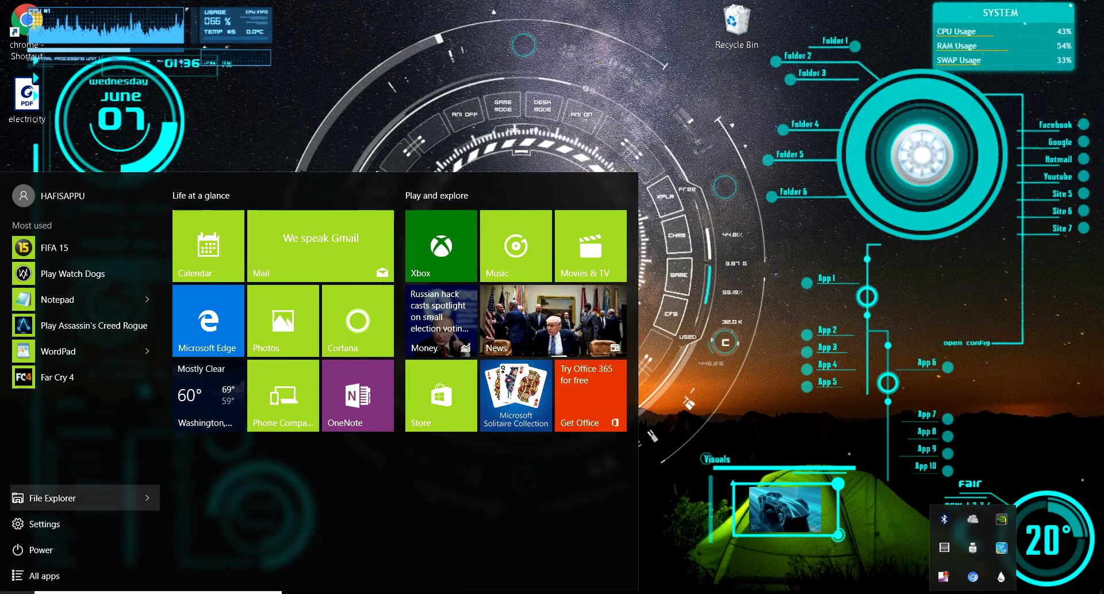
{"action": "key", "text": "super"}
{"action": "key", "text": "super+e"}
{"action": "left_click", "coordinate": [51, 153]}
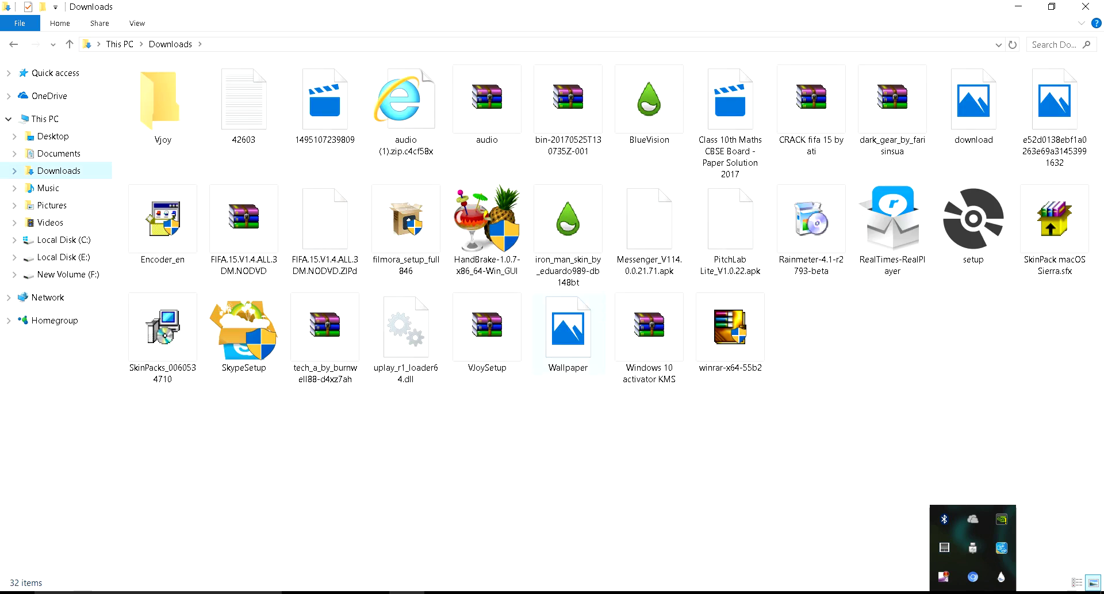
{"action": "left_click", "coordinate": [487, 230]}
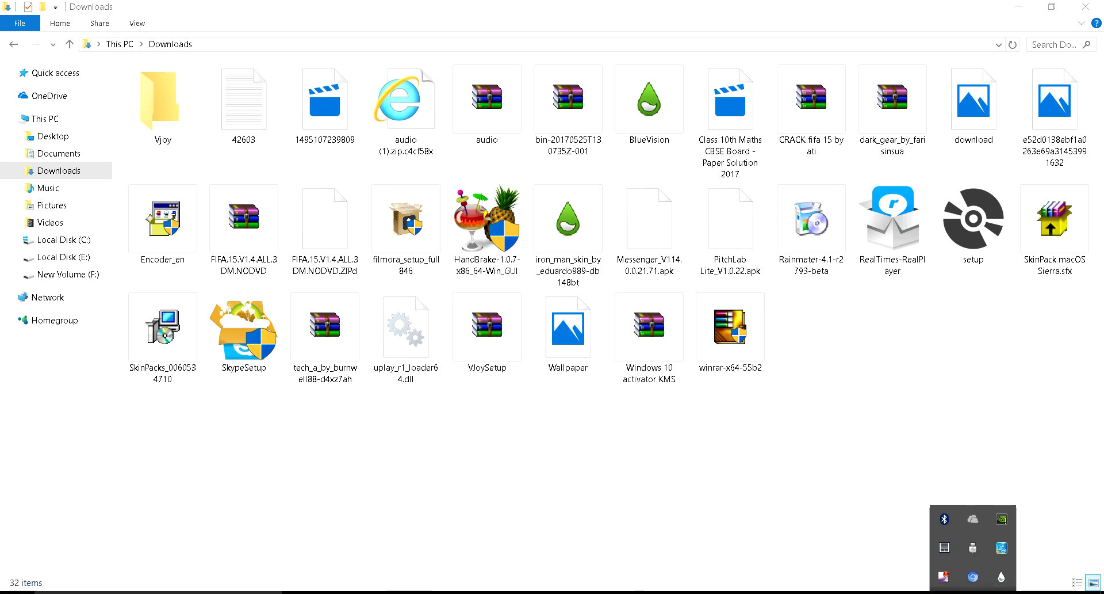
{"action": "key", "text": "super"}
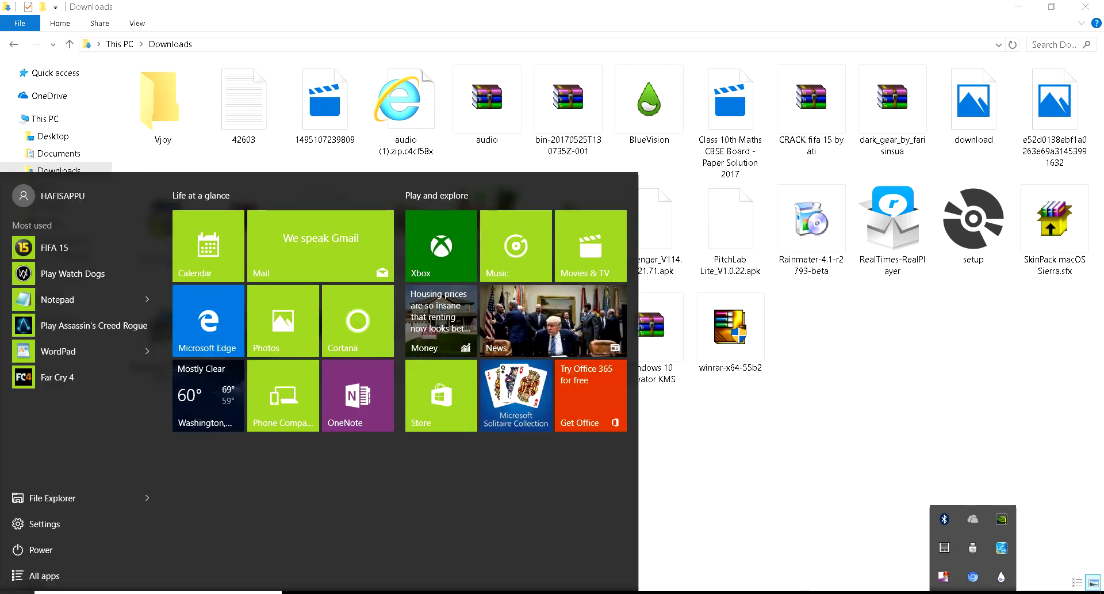
Search Start for 'handbra', launch HandBrake, and close the preferences error dialog.
{"action": "type", "text": "hand"}
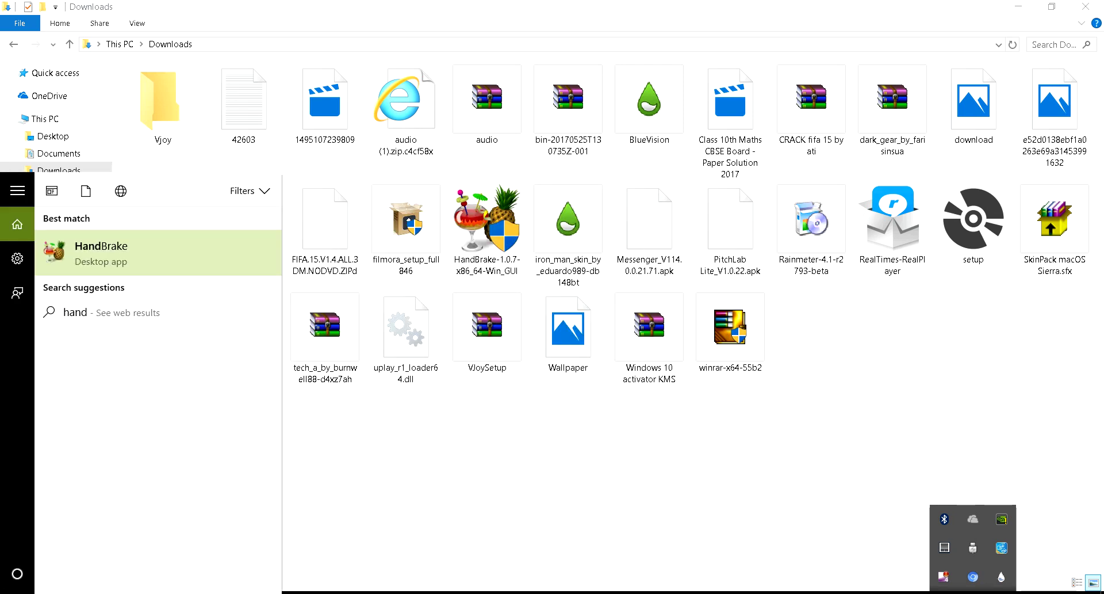
{"action": "type", "text": "bra"}
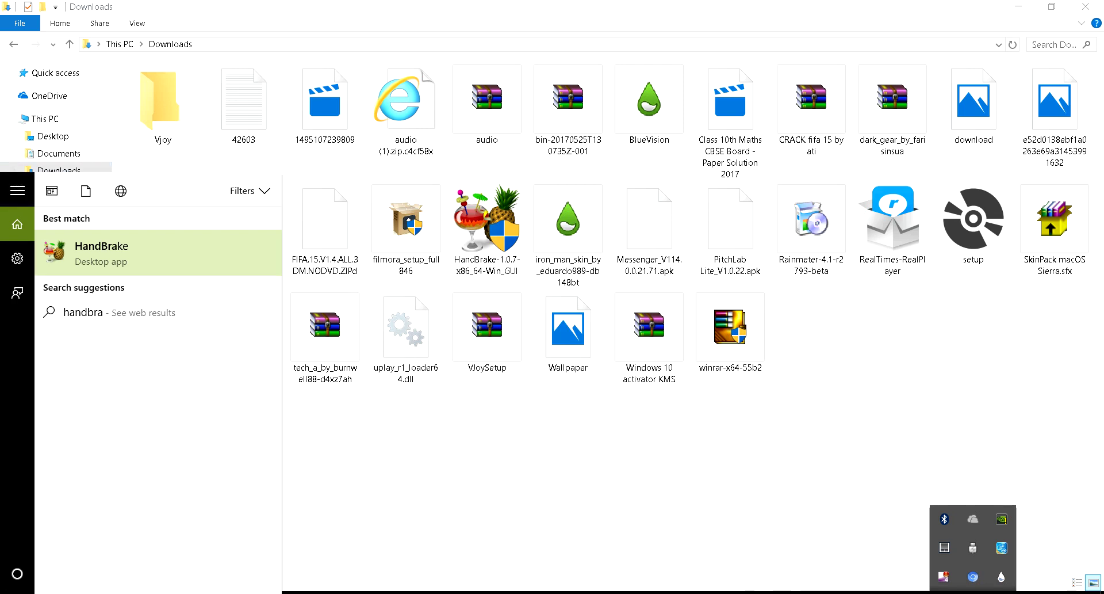
{"action": "key", "text": "Escape"}
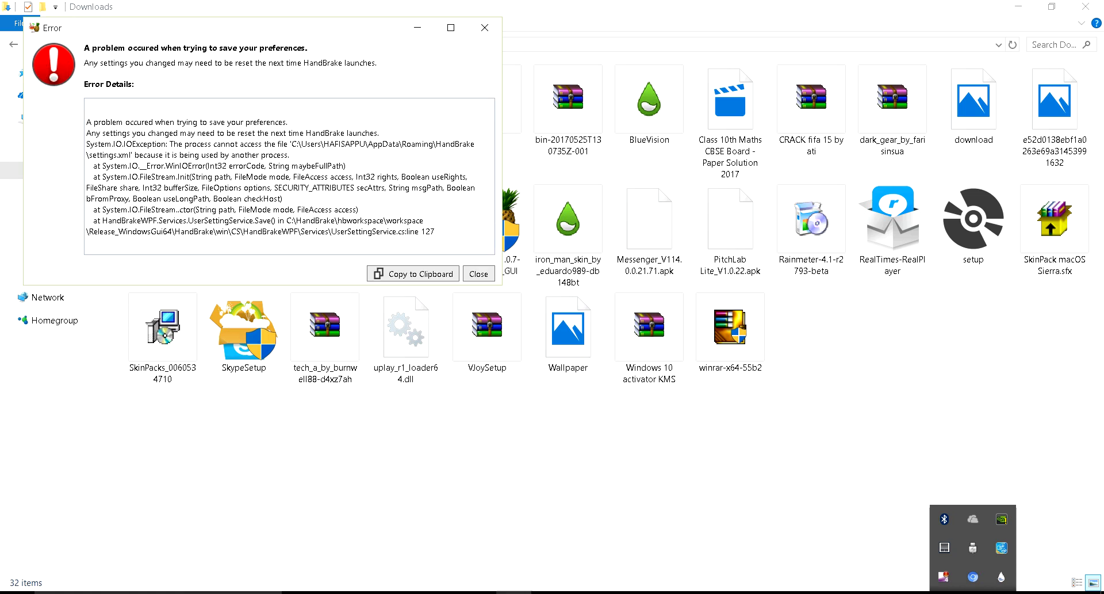
{"action": "left_click", "coordinate": [485, 27]}
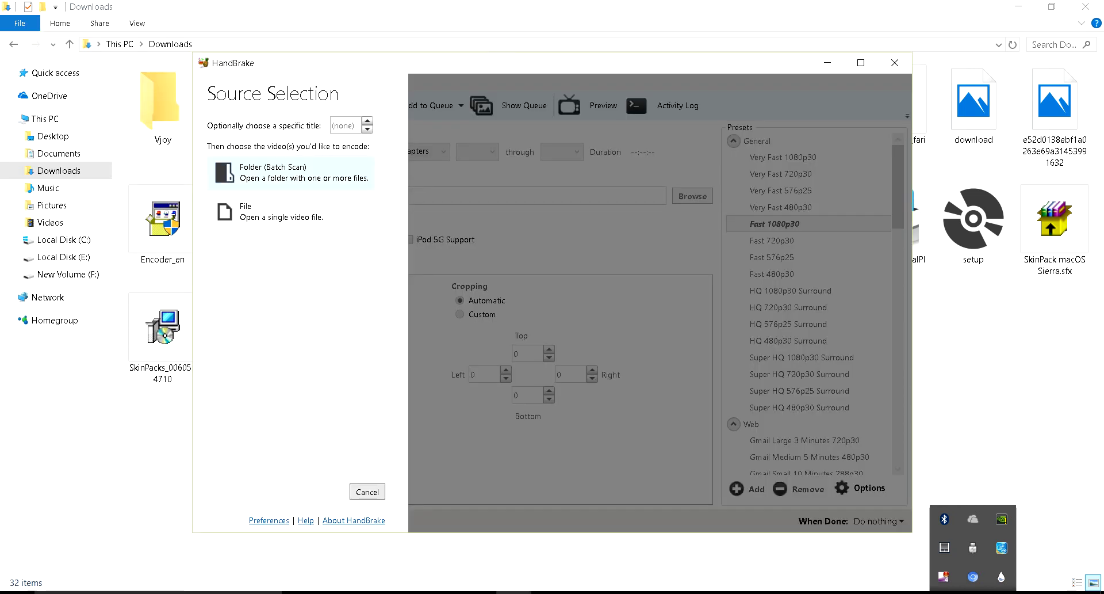
Drag the HandBrake title bar so the window fills the screen.
{"action": "left_click_drag", "start_coordinate": [518, 62], "coordinate": [487, 31]}
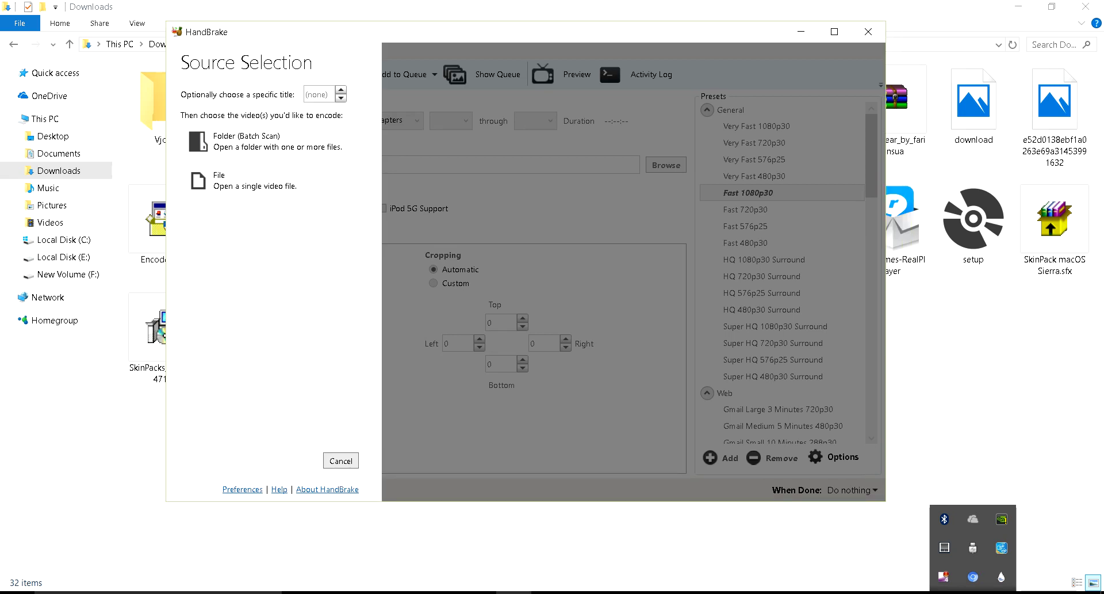
{"action": "mouse_move", "coordinate": [608, 53]}
{"action": "left_mouse_down"}
{"action": "mouse_move", "coordinate": [657, 65]}
{"action": "mouse_move", "coordinate": [440, 26]}
{"action": "left_mouse_up"}
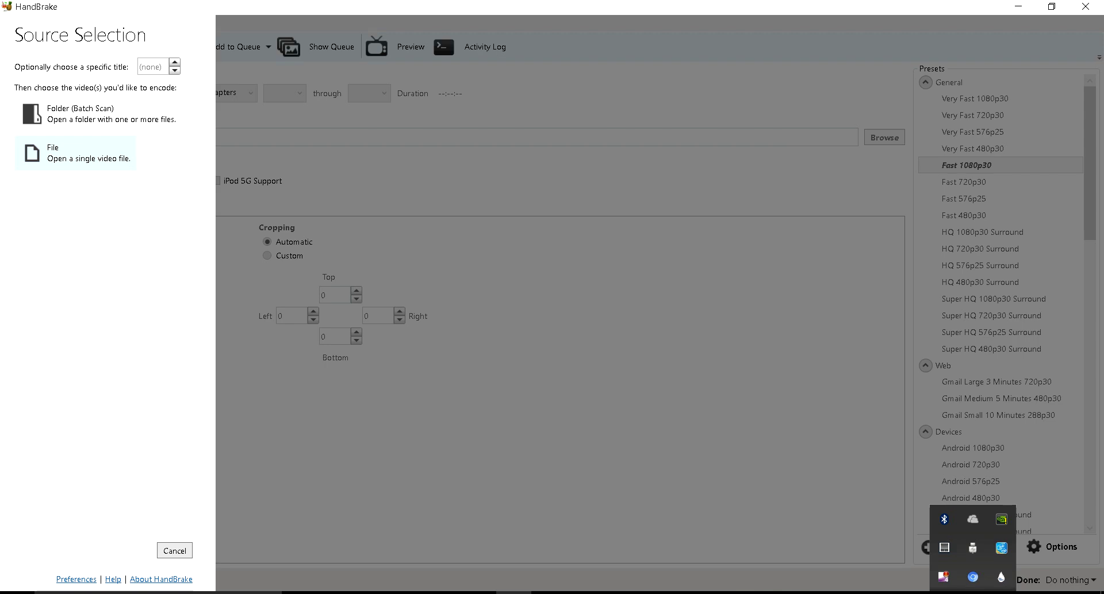
Choose a single-file source and search Downloads, Videos and the drives for the video.
{"action": "left_click", "coordinate": [75, 152]}
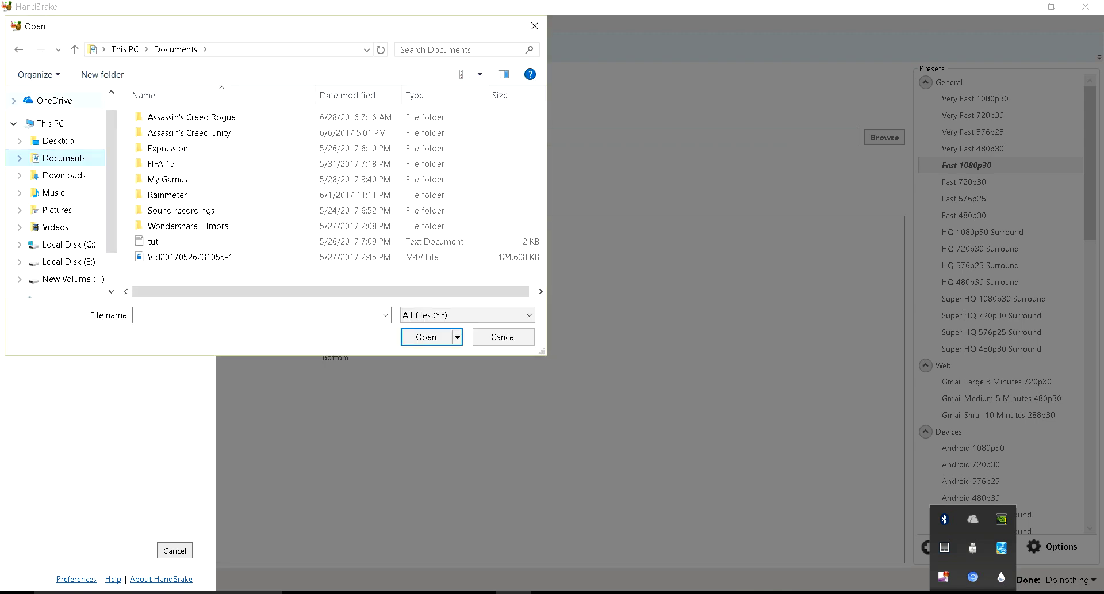
{"action": "left_click", "coordinate": [63, 175]}
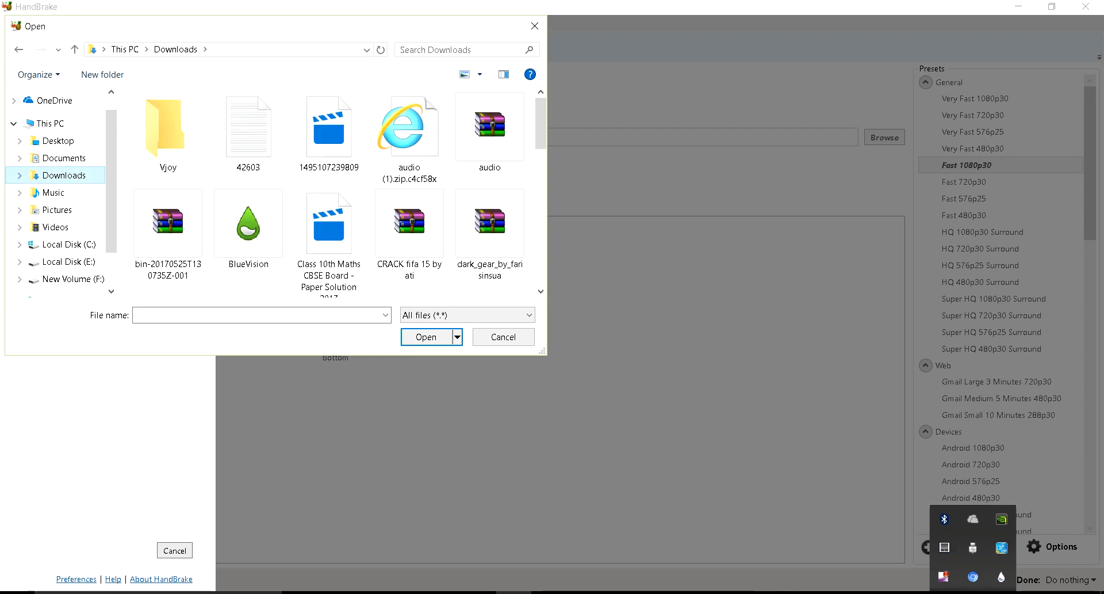
{"action": "left_click_drag", "start_coordinate": [540, 124], "coordinate": [540, 128]}
{"action": "mouse_move", "coordinate": [541, 127]}
{"action": "left_mouse_down"}
{"action": "mouse_move", "coordinate": [541, 256]}
{"action": "mouse_move", "coordinate": [541, 128]}
{"action": "left_mouse_up"}
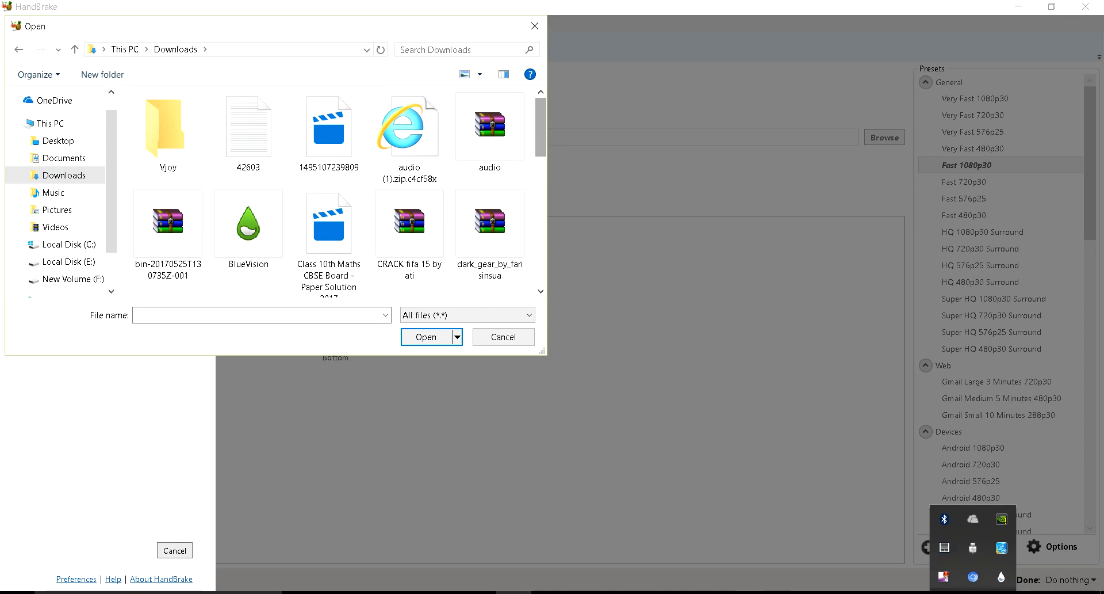
{"action": "mouse_move", "coordinate": [540, 126]}
{"action": "left_mouse_down"}
{"action": "mouse_move", "coordinate": [540, 256]}
{"action": "mouse_move", "coordinate": [540, 130]}
{"action": "left_mouse_up"}
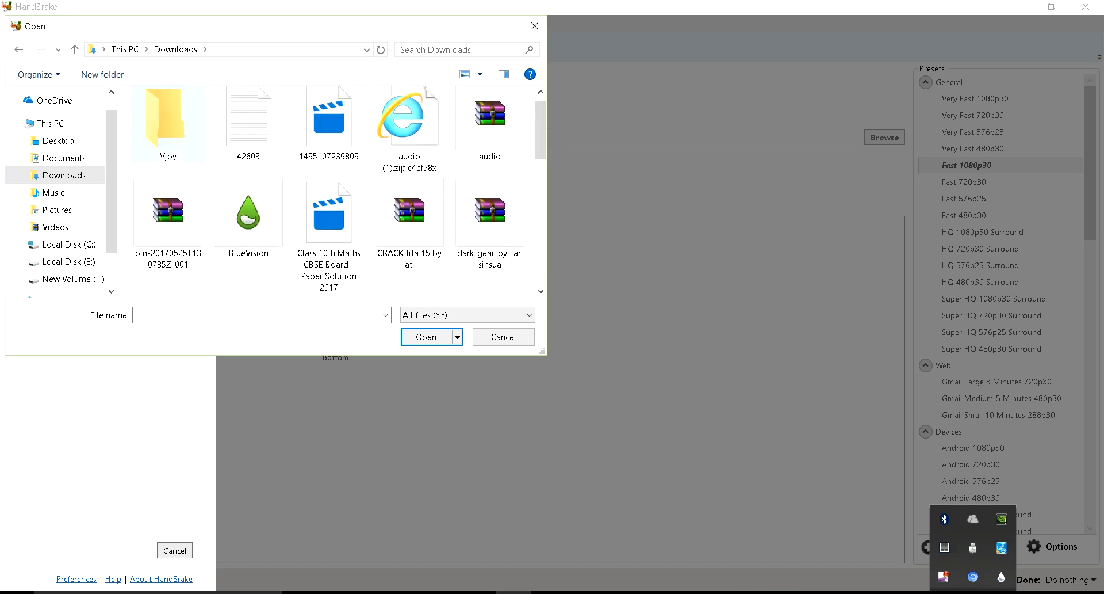
{"action": "scroll", "coordinate": [339, 190], "scroll_direction": "down", "scroll_amount": 2}
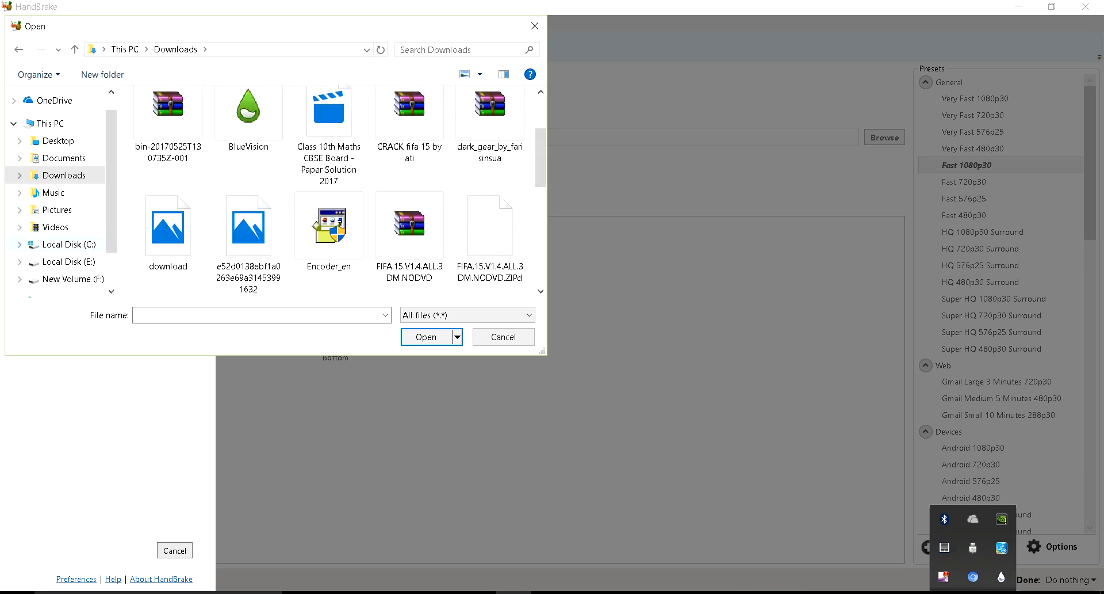
{"action": "left_click", "coordinate": [55, 227]}
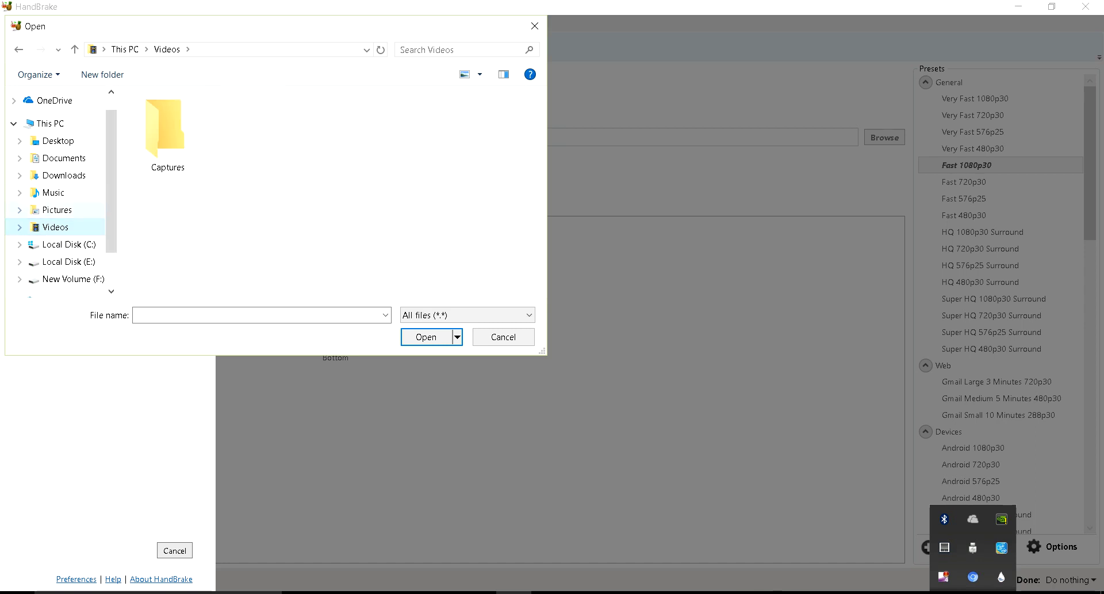
{"action": "scroll", "coordinate": [58, 195], "scroll_direction": "down", "scroll_amount": 2}
{"action": "left_click", "coordinate": [68, 215]}
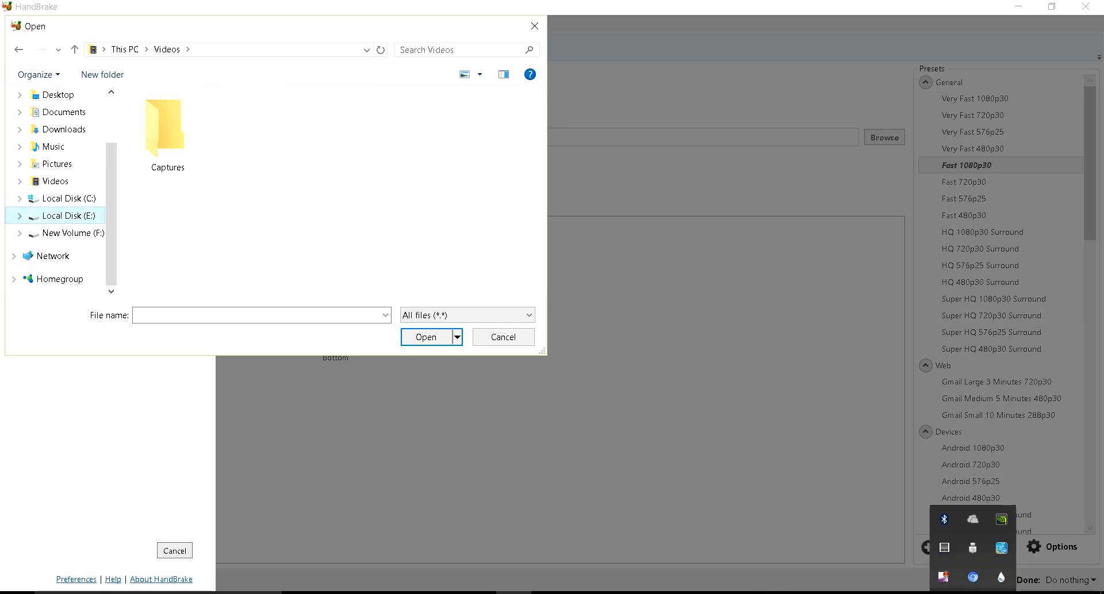
{"action": "key", "text": "Down"}
{"action": "key", "text": "Up"}
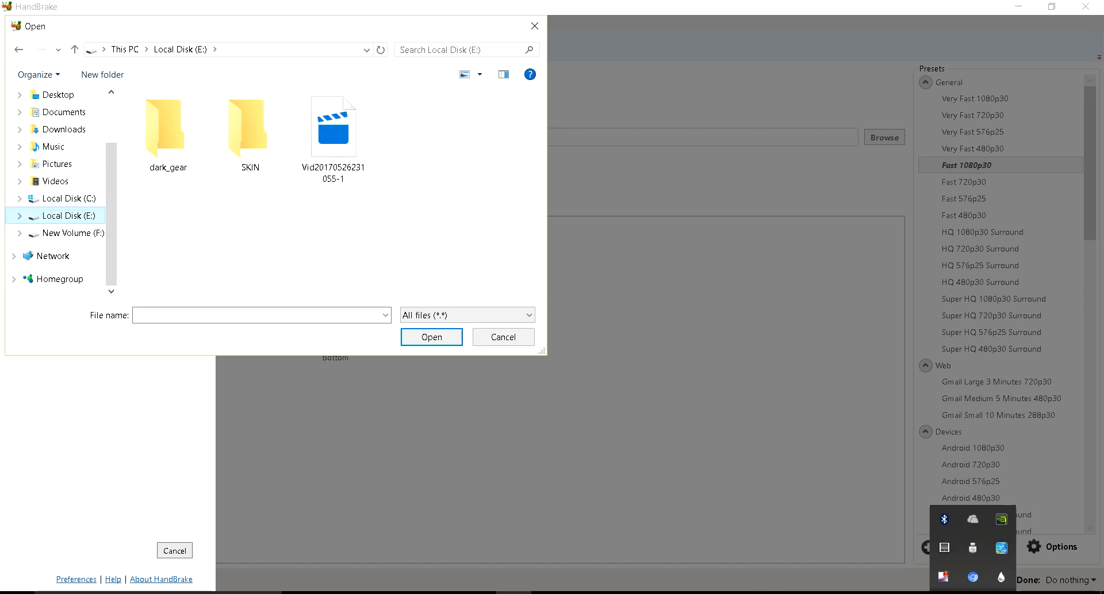
{"action": "key", "text": "Down"}
{"action": "key", "text": "Up"}
{"action": "key", "text": "Up"}
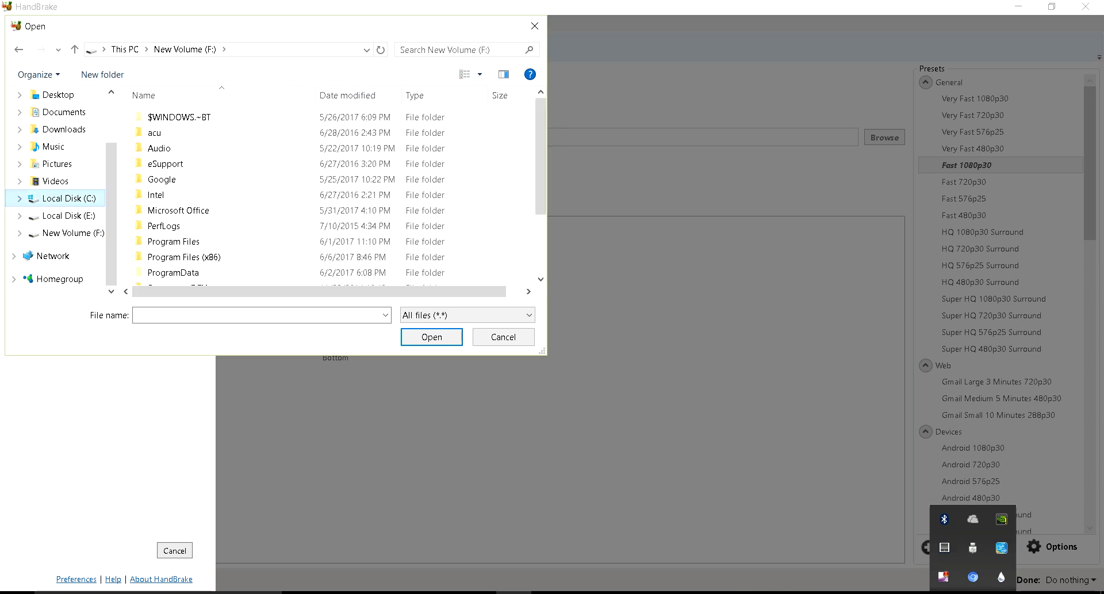
Open F: > VIDEO and load the Janam Janam video as the source.
{"action": "left_click", "coordinate": [66, 232]}
{"action": "double_click", "coordinate": [161, 163]}
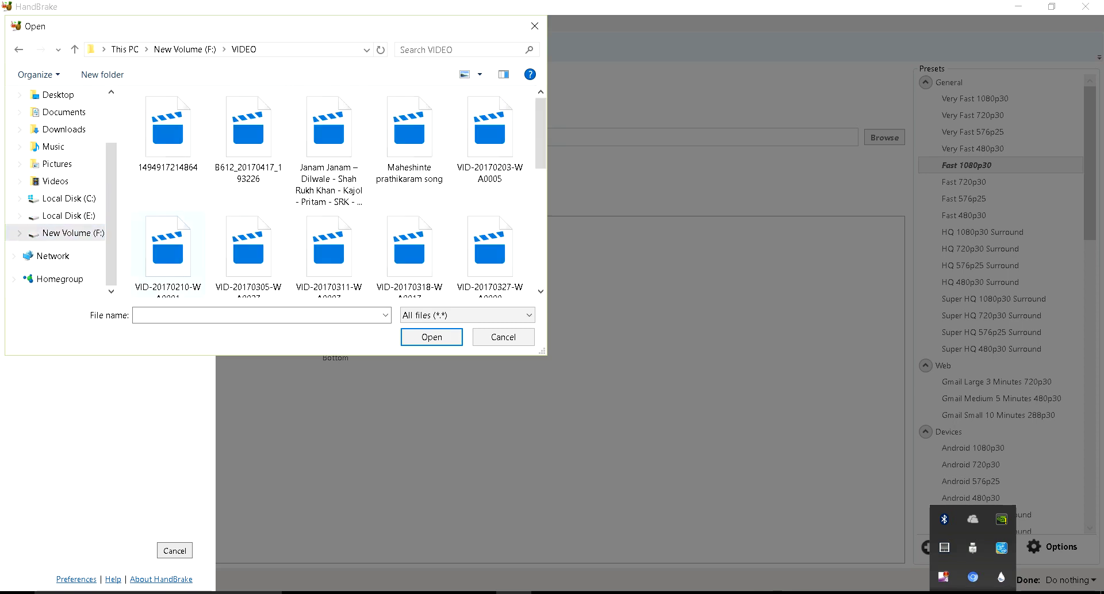
{"action": "left_click", "coordinate": [409, 132]}
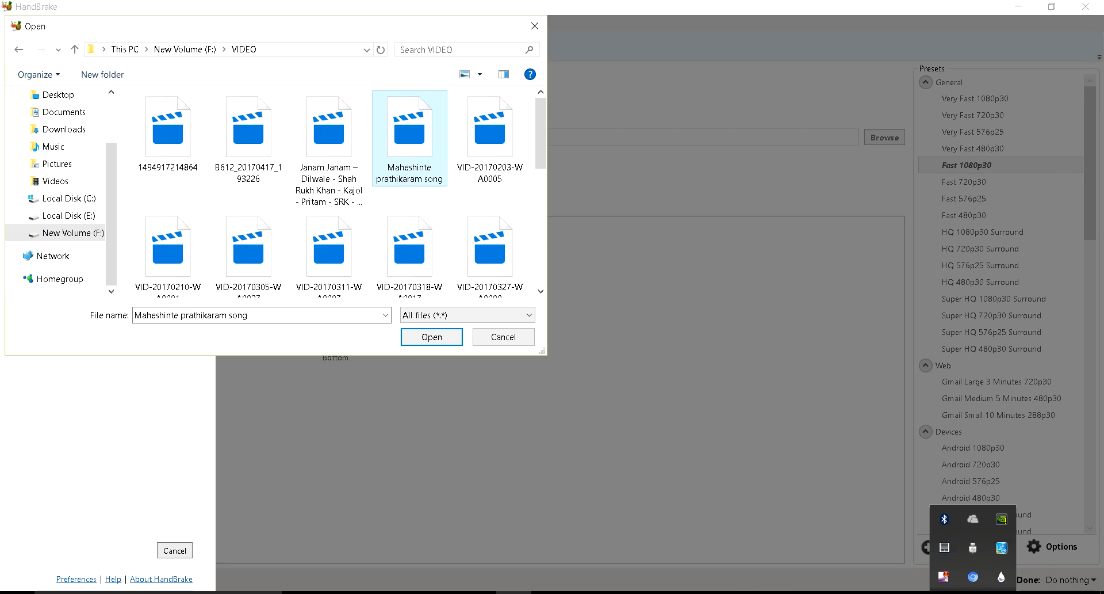
{"action": "scroll", "coordinate": [409, 247], "scroll_direction": "down", "scroll_amount": 5}
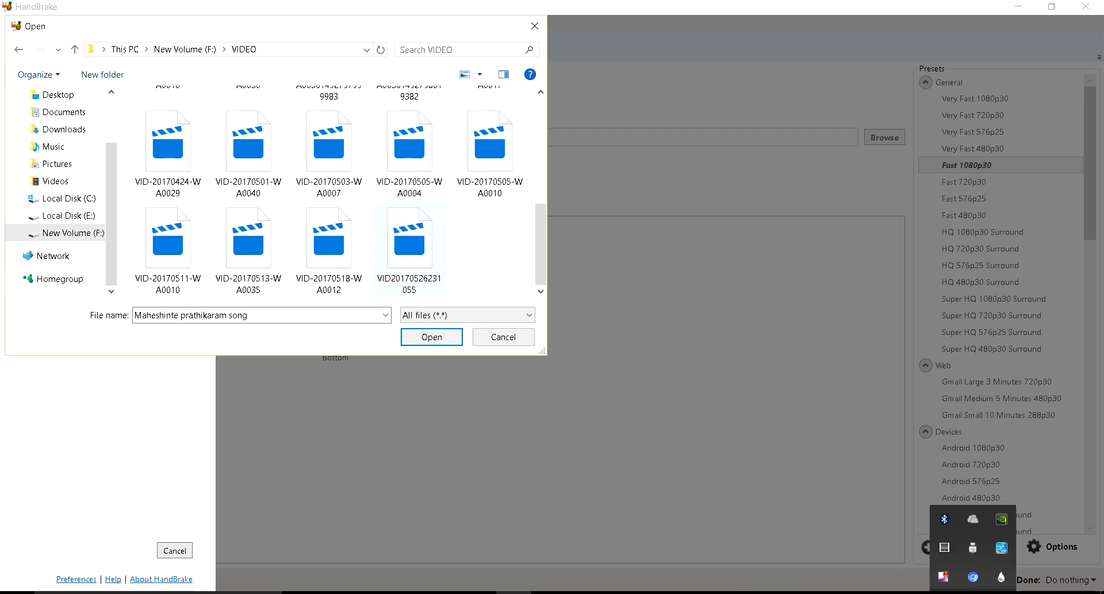
{"action": "scroll", "coordinate": [339, 190], "scroll_direction": "up", "scroll_amount": 5}
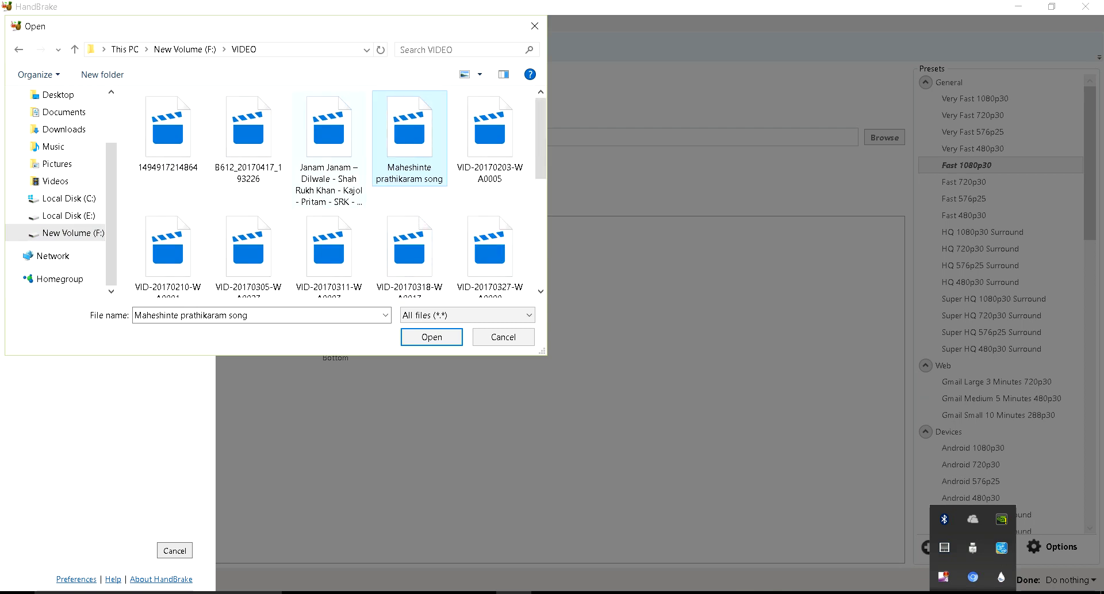
{"action": "left_click", "coordinate": [329, 132]}
{"action": "scroll", "coordinate": [329, 150], "scroll_direction": "down", "scroll_amount": 5}
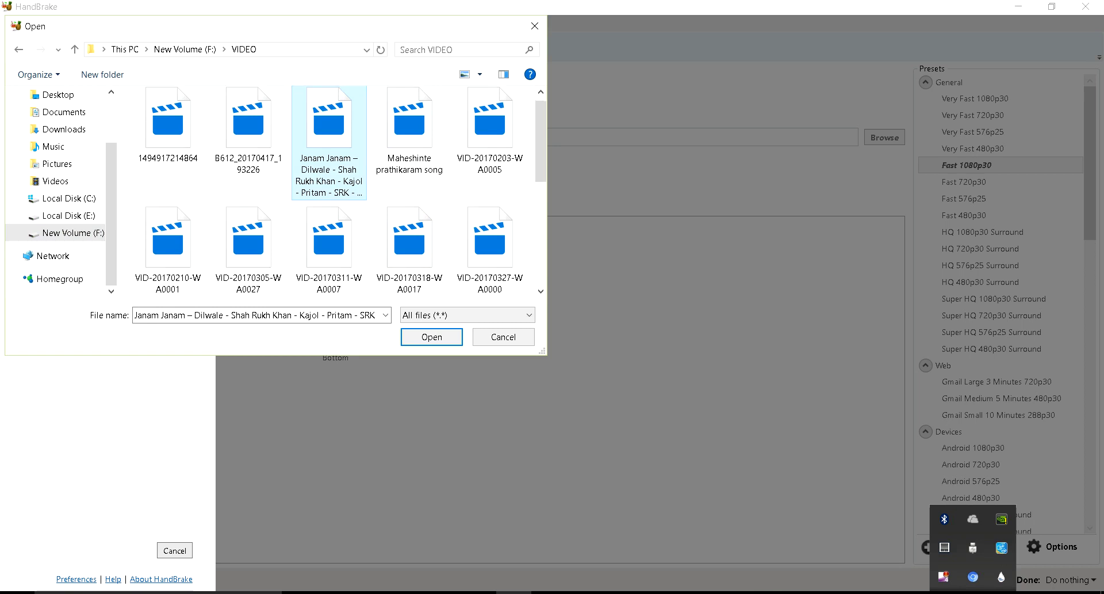
{"action": "left_click", "coordinate": [409, 247]}
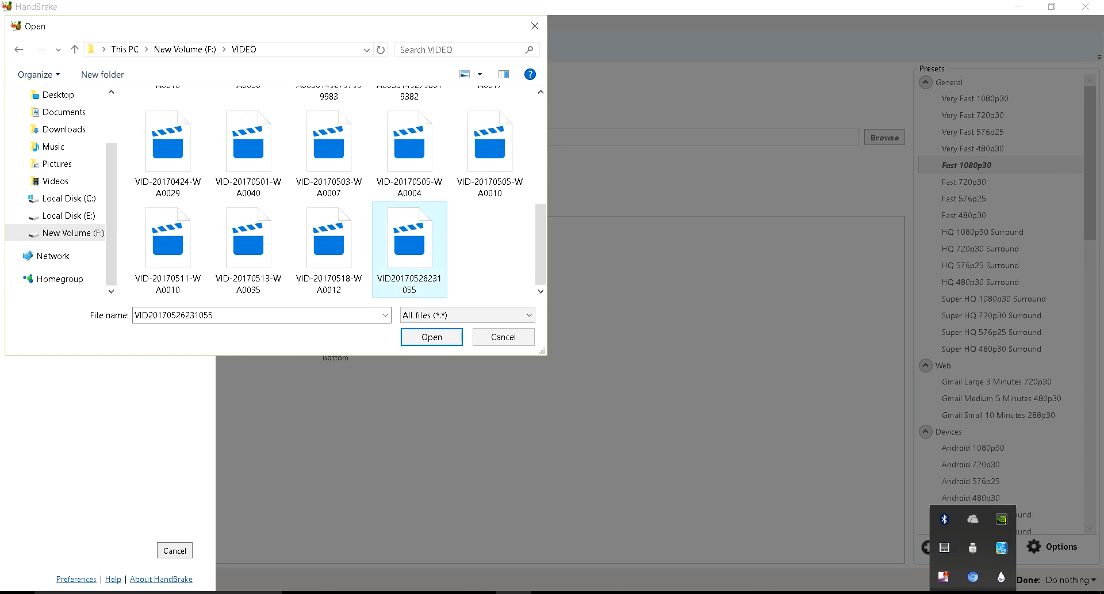
{"action": "scroll", "coordinate": [329, 247], "scroll_direction": "up", "scroll_amount": 5}
{"action": "left_click", "coordinate": [329, 144]}
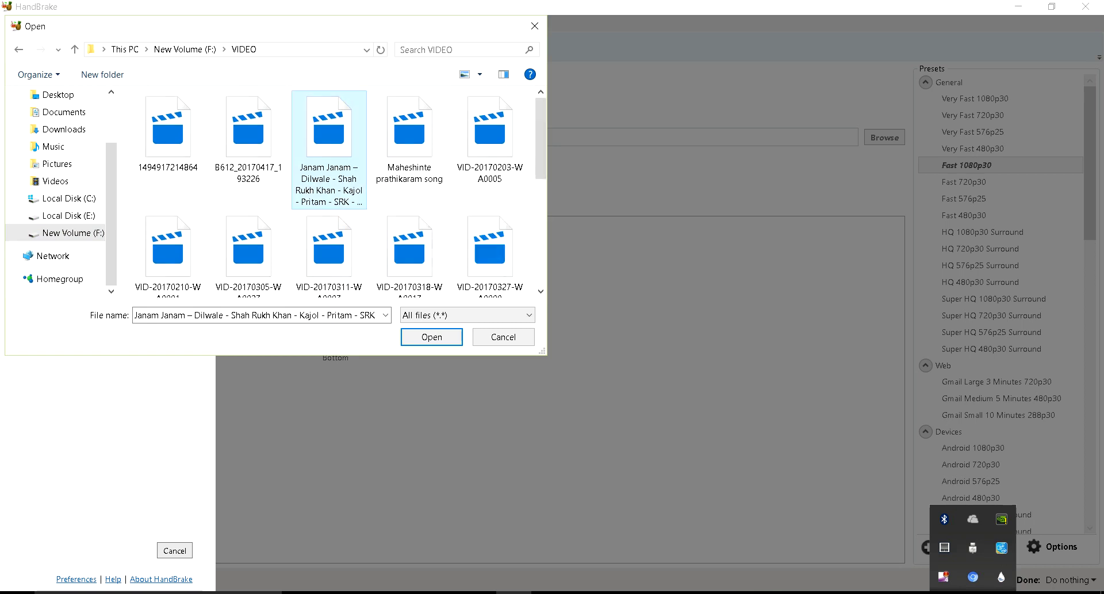
{"action": "left_click", "coordinate": [432, 337]}
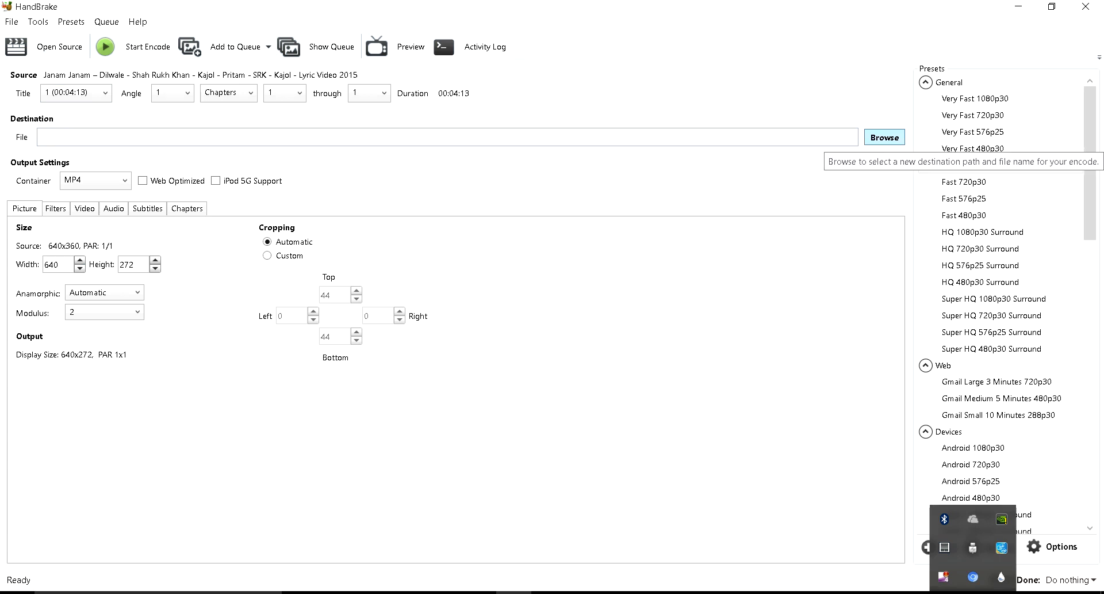
Save the output on the Desktop as 'janam janm song for guitar version'.
{"action": "left_click", "coordinate": [884, 137]}
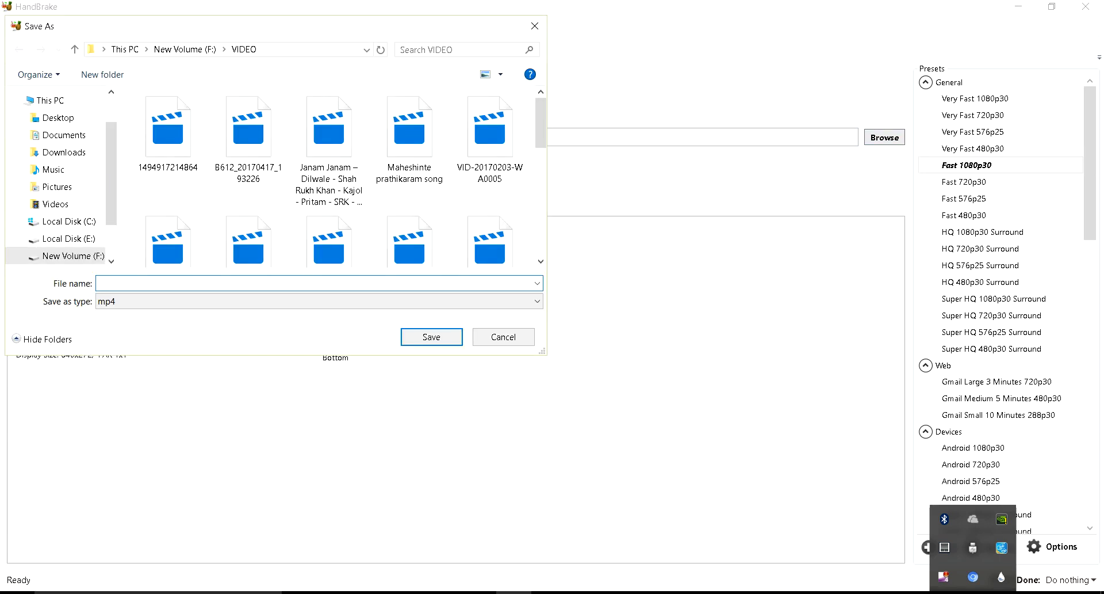
{"action": "left_click", "coordinate": [58, 118]}
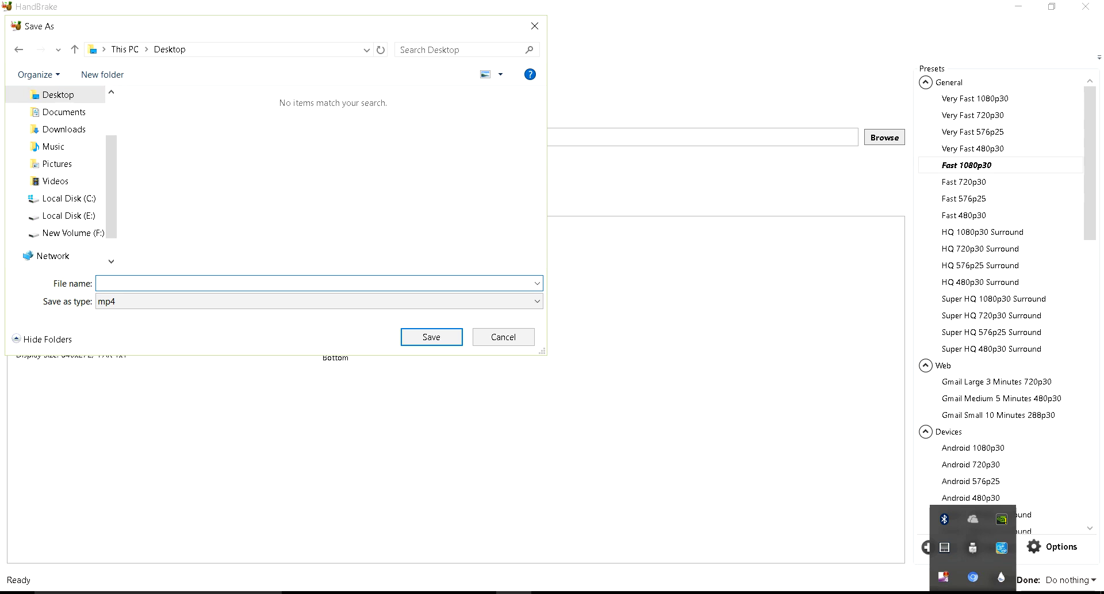
{"action": "type", "text": "janam janm song"}
{"action": "key", "text": "BackSpace"}
{"action": "key", "text": "BackSpace"}
{"action": "key", "text": "BackSpace"}
{"action": "type", "text": "ong f"}
{"action": "type", "text": "r guitar version"}
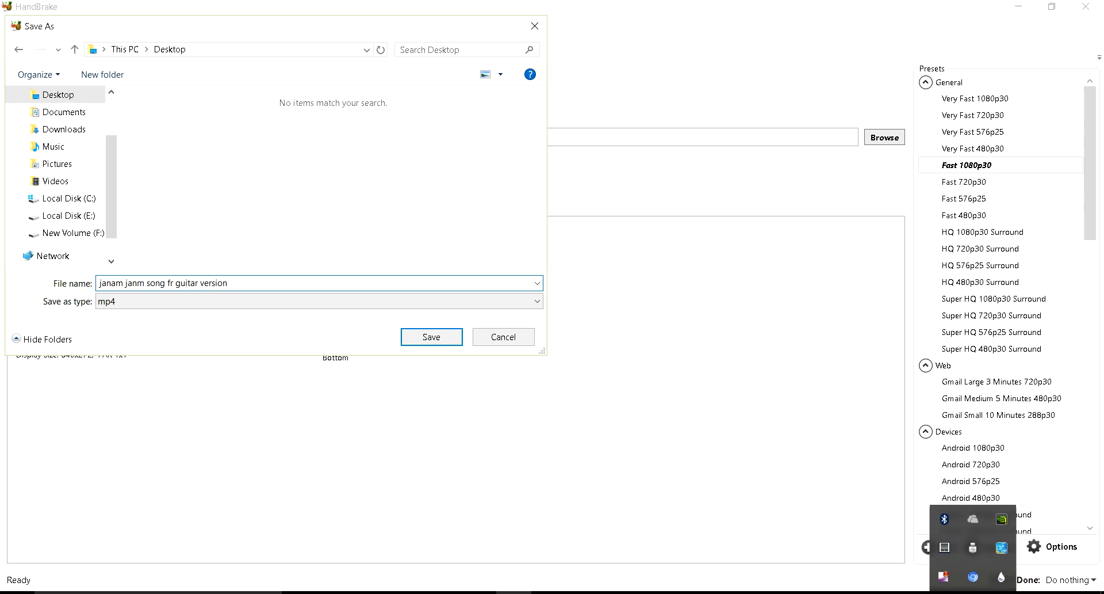
{"action": "key", "text": "BackSpace"}
{"action": "type", "text": "or"}
{"action": "key", "text": "Return"}
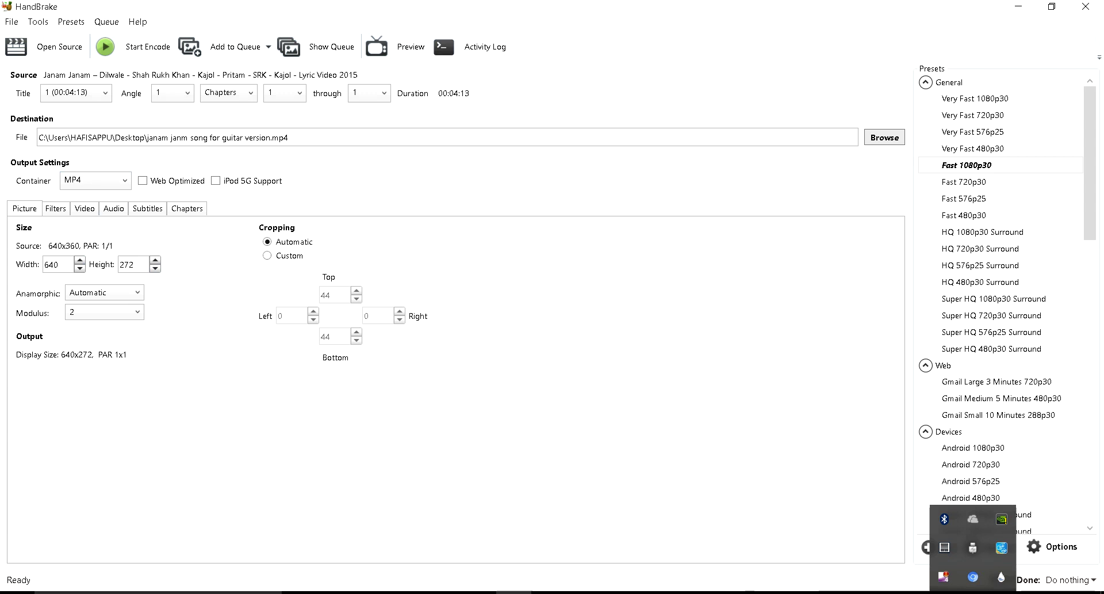
{"action": "left_click", "coordinate": [114, 208]}
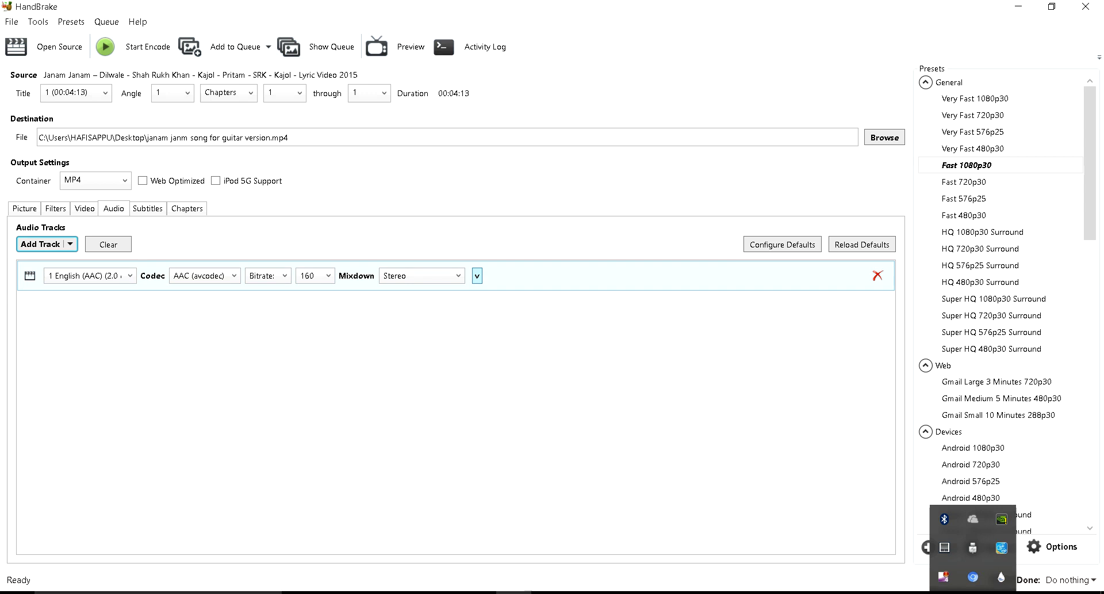
Set the audio track's advanced Gain value to 14 and start the encode.
{"action": "left_click", "coordinate": [477, 275]}
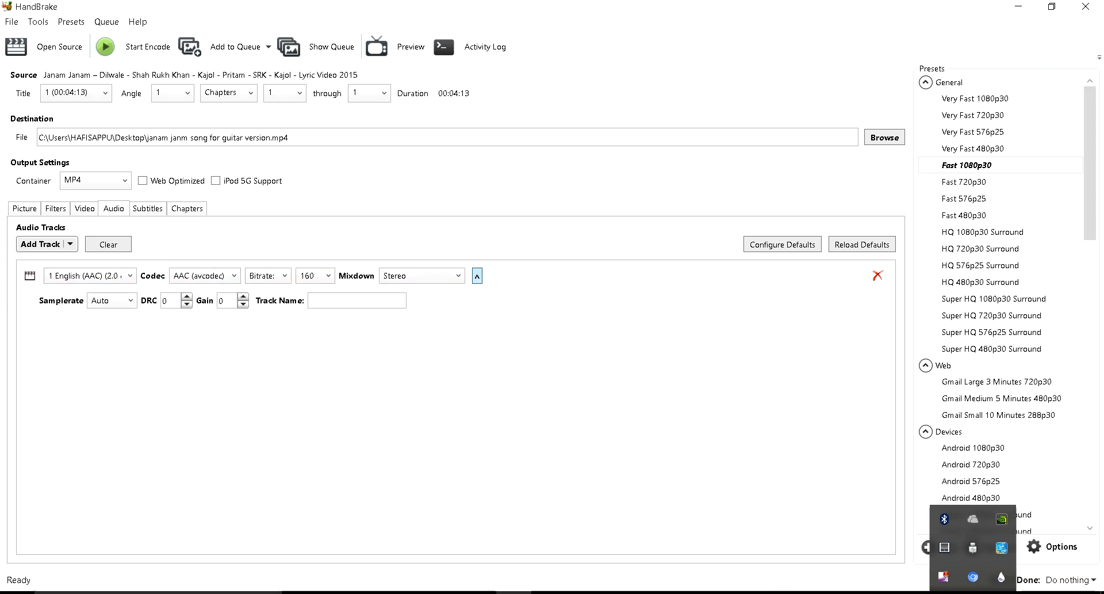
{"action": "key", "text": "Tab"}
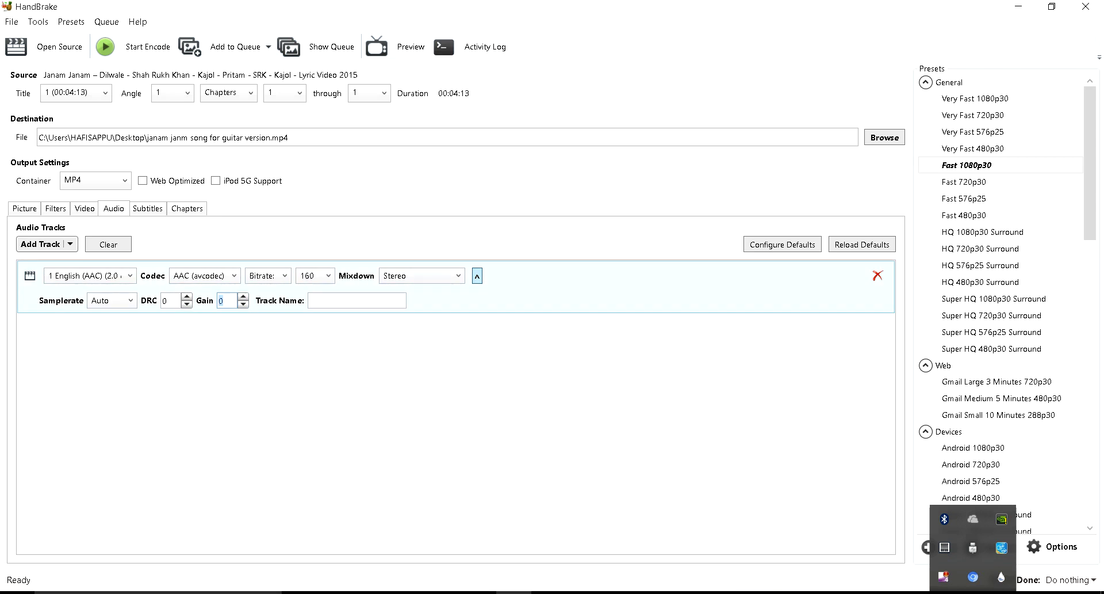
{"action": "key", "text": "BackSpace"}
{"action": "type", "text": "14"}
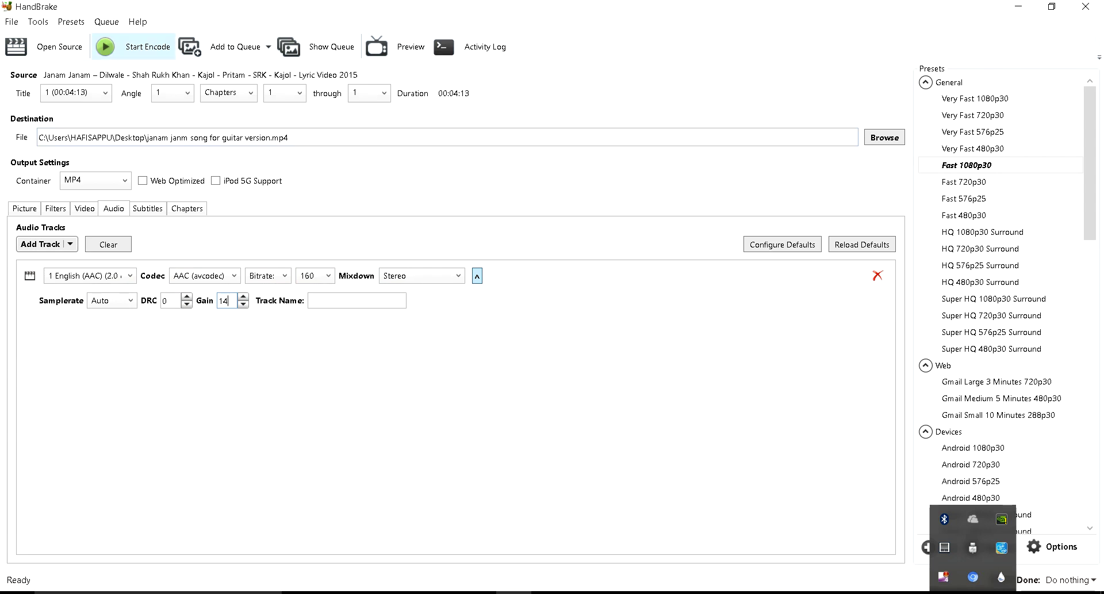
{"action": "left_click", "coordinate": [133, 47]}
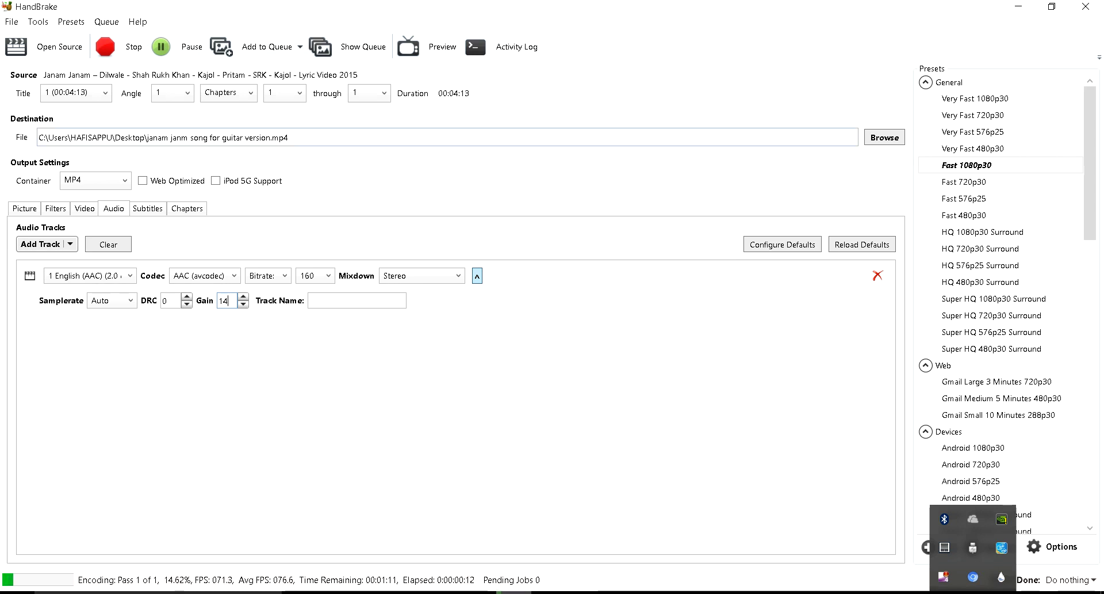
Let the encode run to Queue Finished, switching over to File Explorer meanwhile.
{"action": "left_click", "coordinate": [1086, 7]}
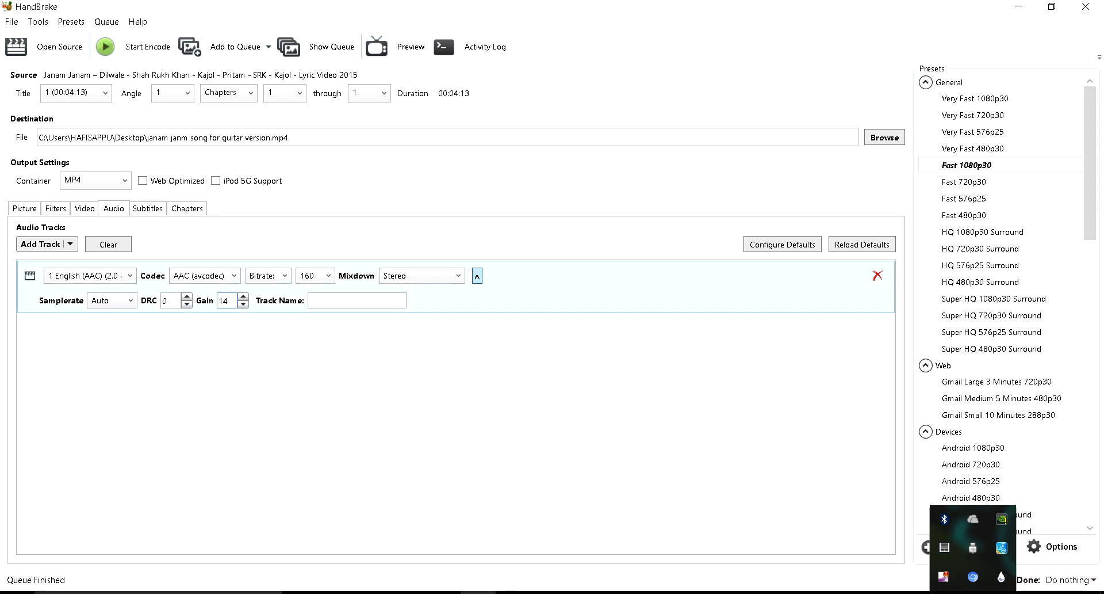
Play the 17.9 MB guitar-version MP4 in Movies & TV, then close the player.
{"action": "key", "text": "super+d"}
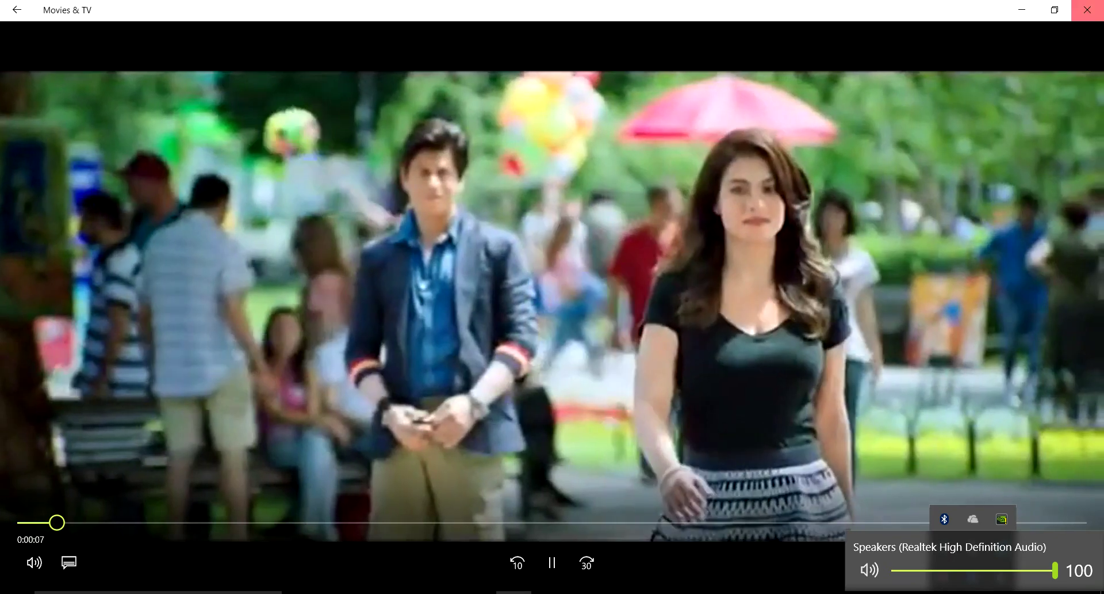
{"action": "left_click", "coordinate": [1086, 10]}
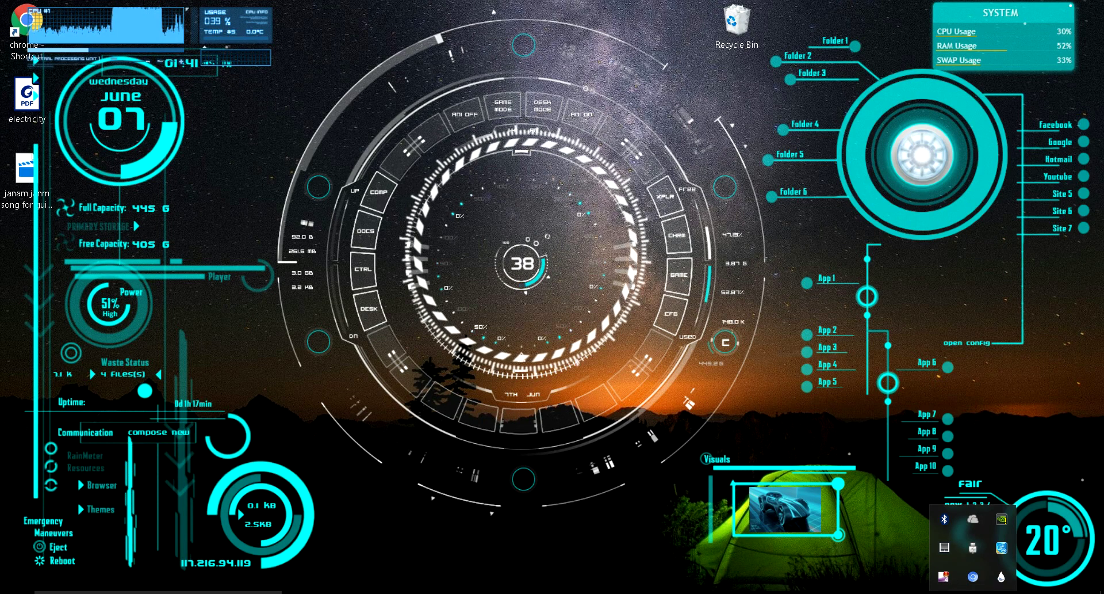
{"action": "left_click", "coordinate": [1036, 591]}
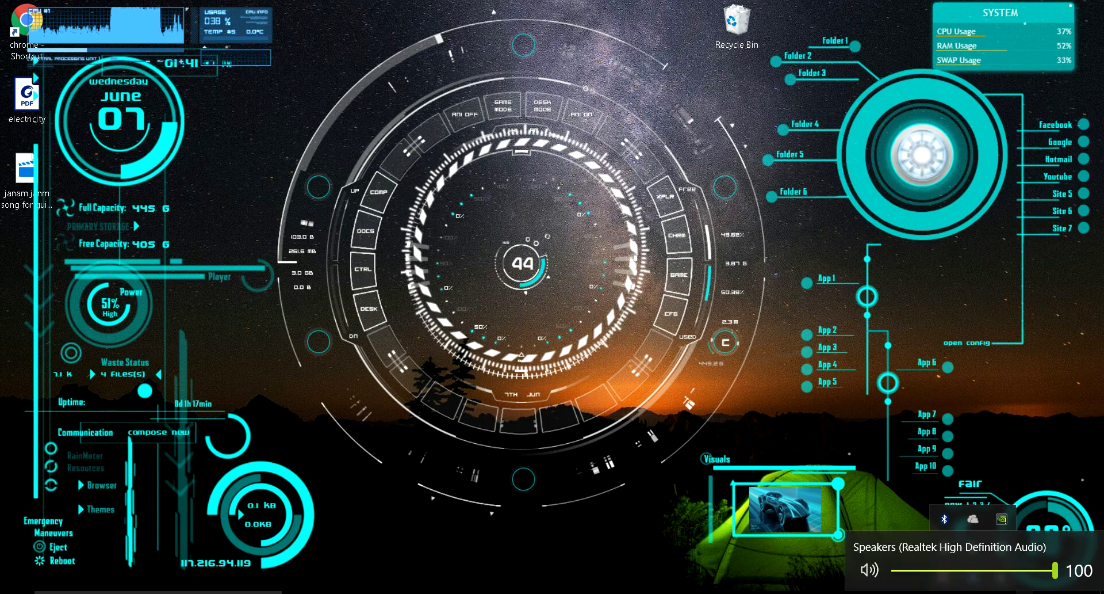
{"action": "key", "text": "Escape"}
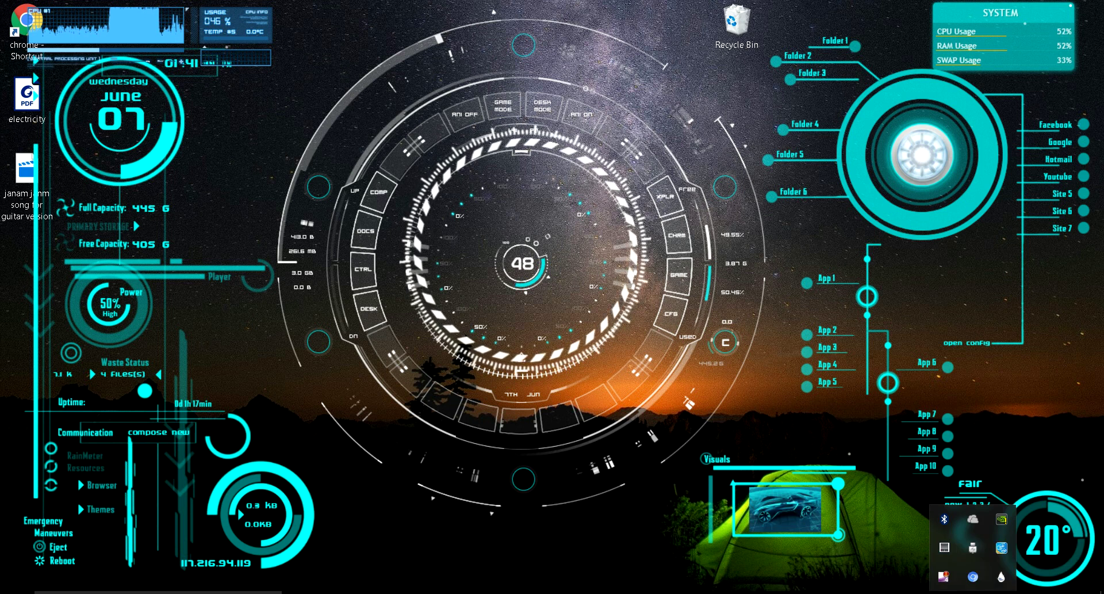
{"action": "key", "text": "super"}
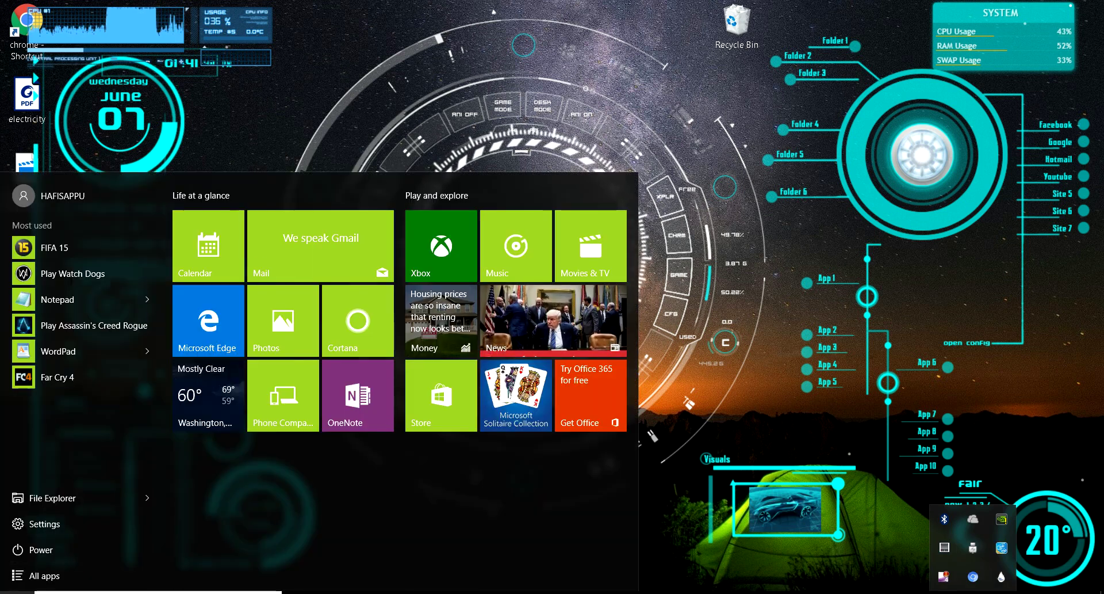
{"action": "key", "text": "super"}
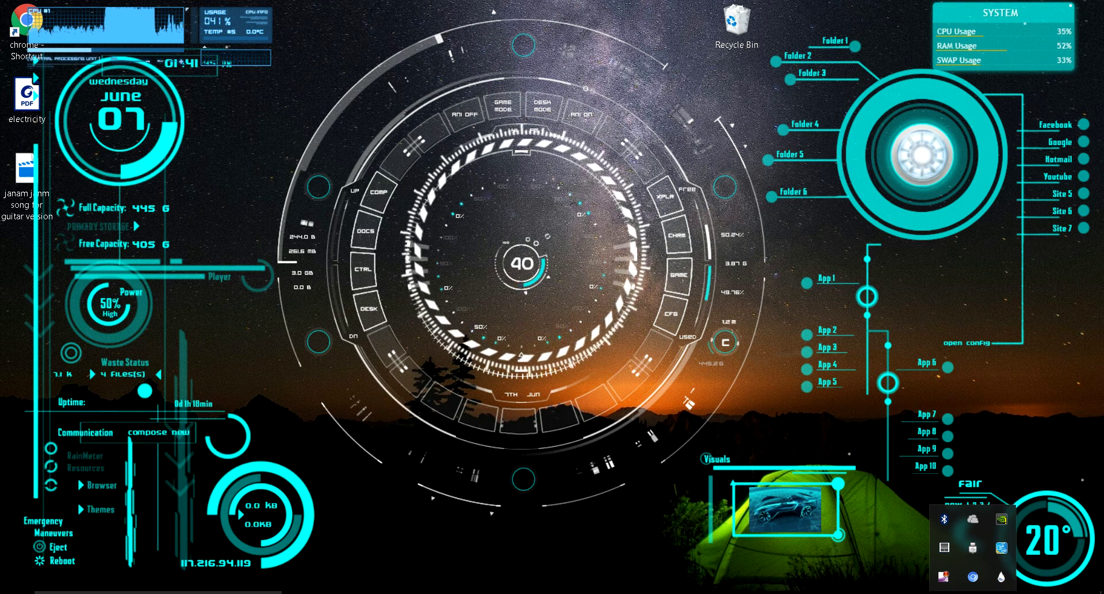